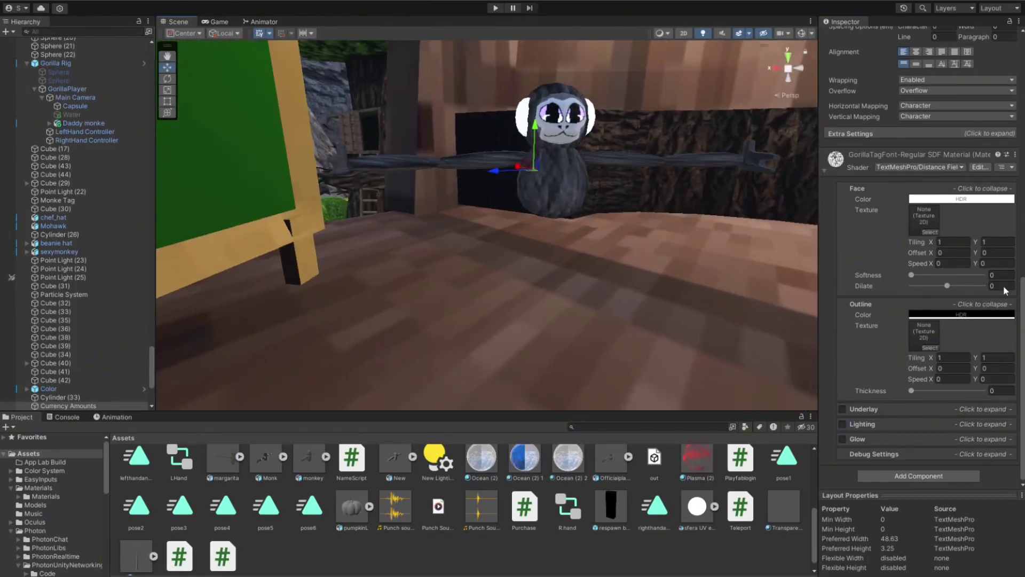
# Step: Open the Player prefab from the PhotonVR folder inside Resources for editing
pyautogui.click(564, 170)
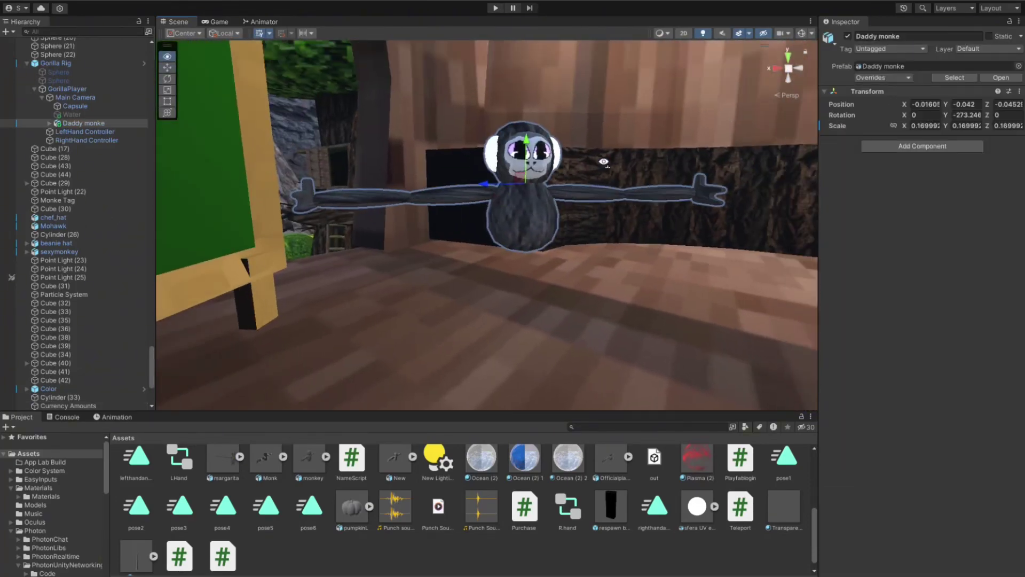
pyautogui.scroll(5, 328, 483)
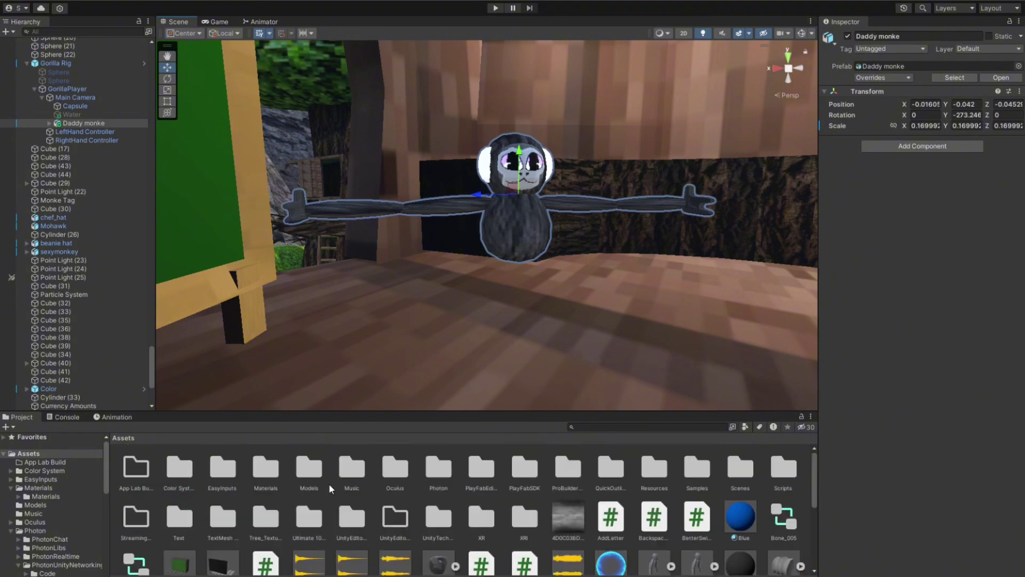
pyautogui.doubleClick(654, 464)
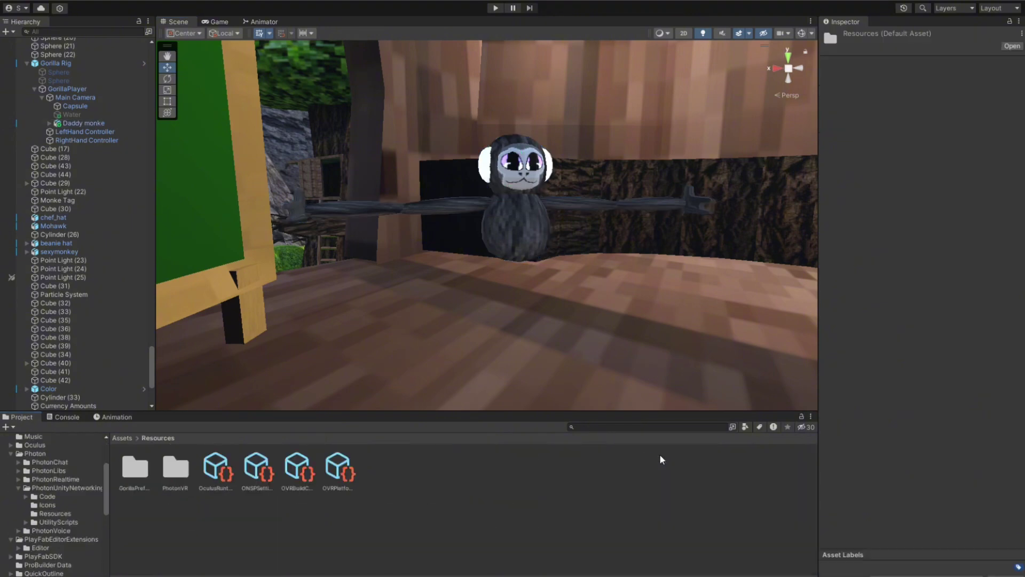
pyautogui.click(180, 460)
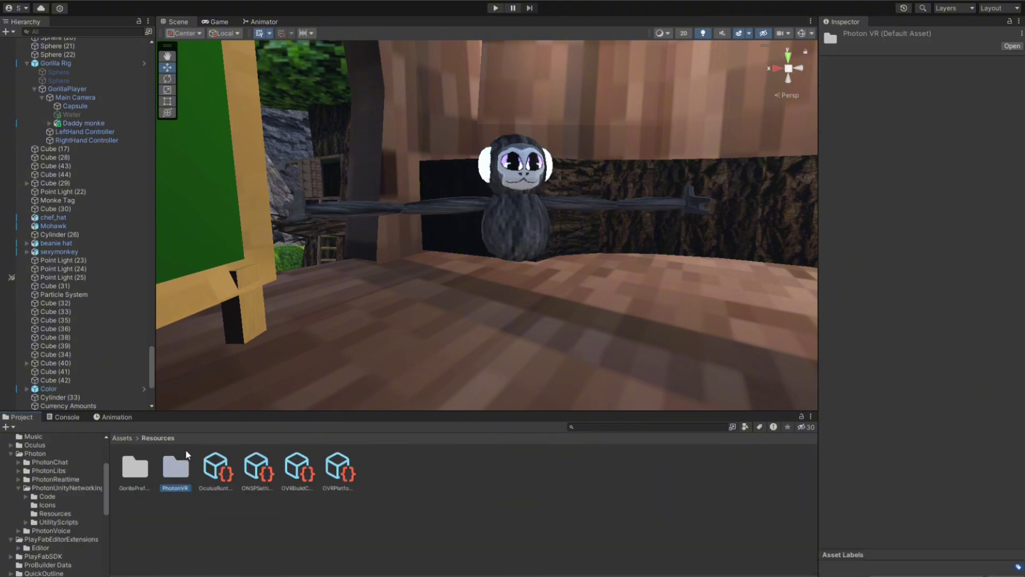
pyautogui.doubleClick(185, 452)
pyautogui.click(247, 458)
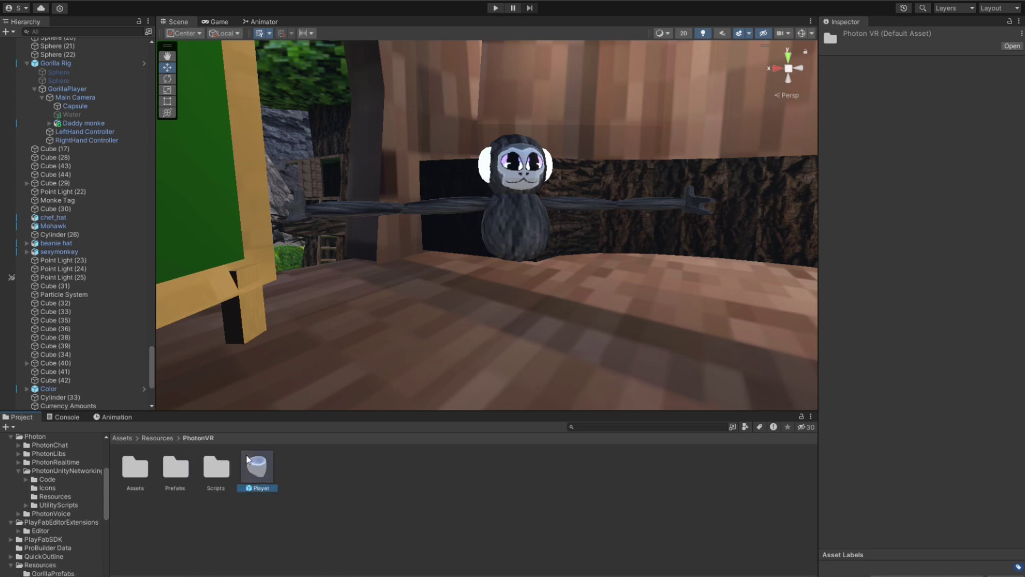
pyautogui.doubleClick(247, 459)
# Step: Add the Daddy monke model from the Models folder to the Player prefab
pyautogui.scroll(3, 51, 477)
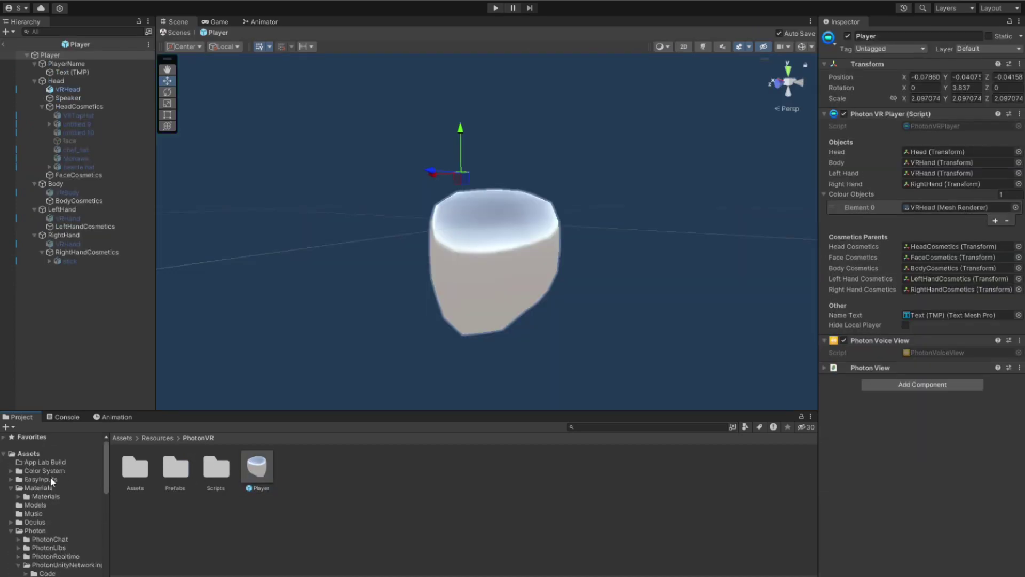
pyautogui.click(47, 451)
pyautogui.scroll(-5, 586, 516)
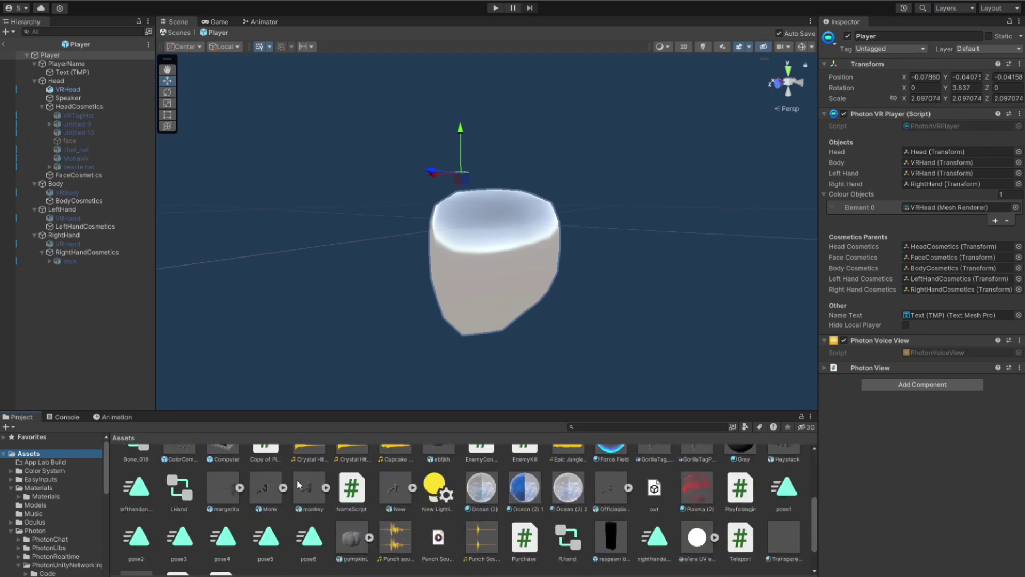
pyautogui.scroll(-2, 447, 532)
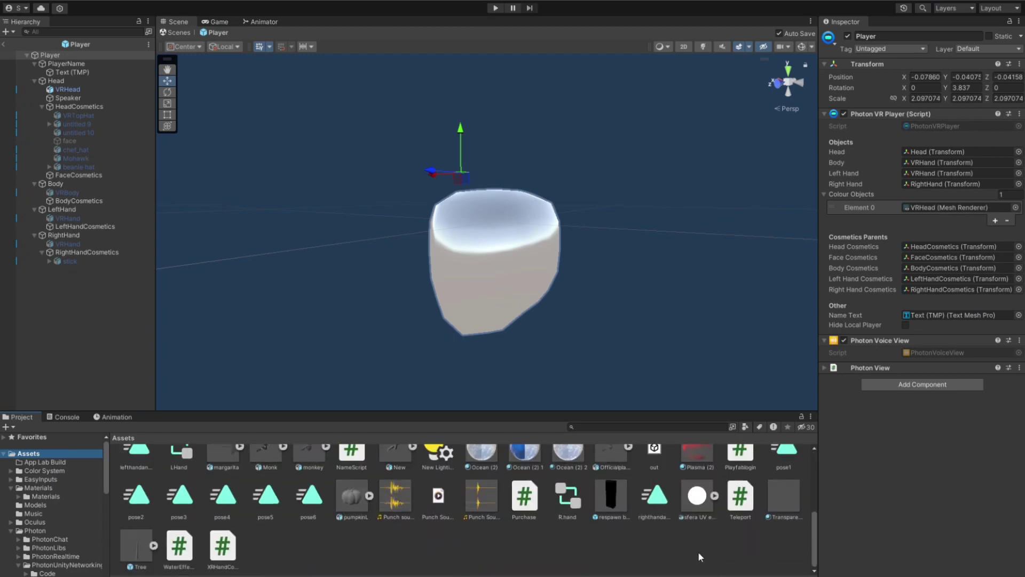
pyautogui.scroll(6, 696, 548)
pyautogui.scroll(-5, 690, 546)
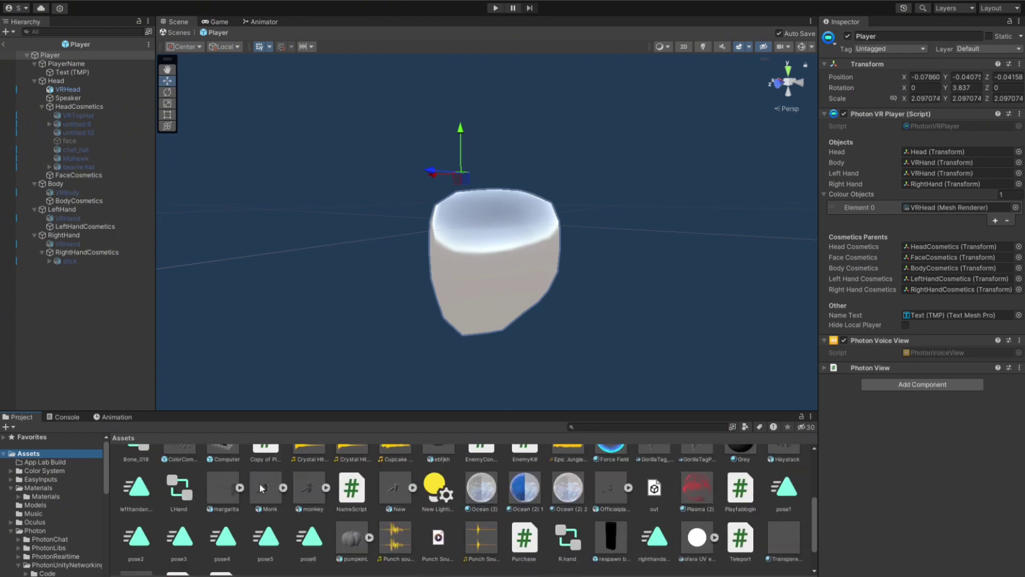
pyautogui.scroll(-1, 265, 479)
pyautogui.scroll(2, 301, 496)
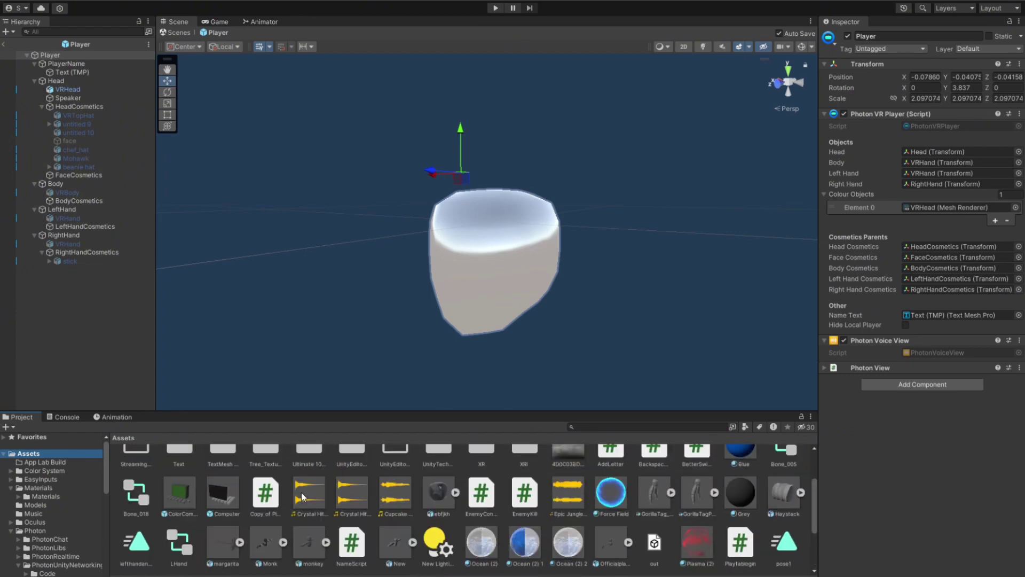
pyautogui.scroll(2, 301, 497)
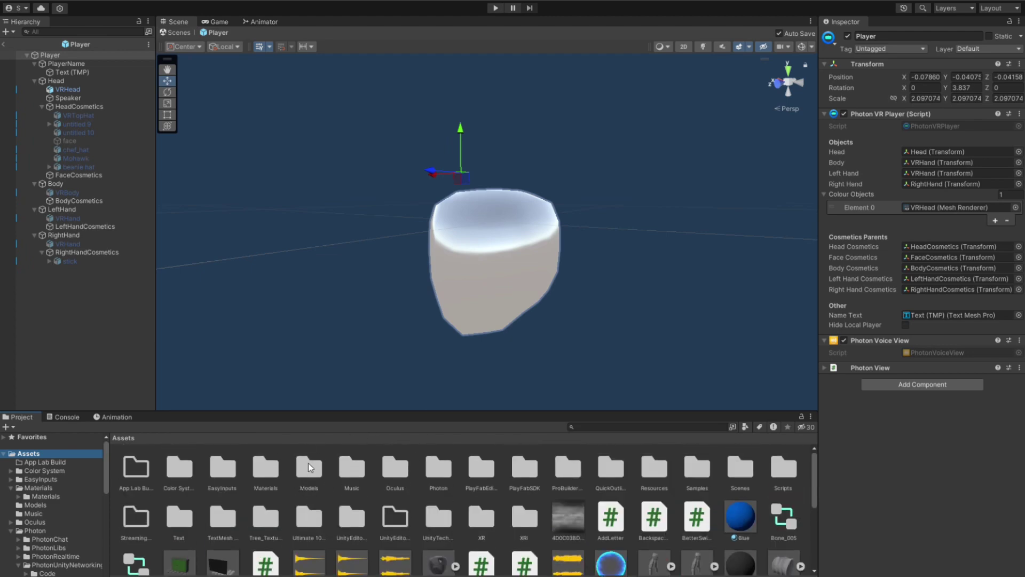
pyautogui.click(309, 465)
pyautogui.press('Return')
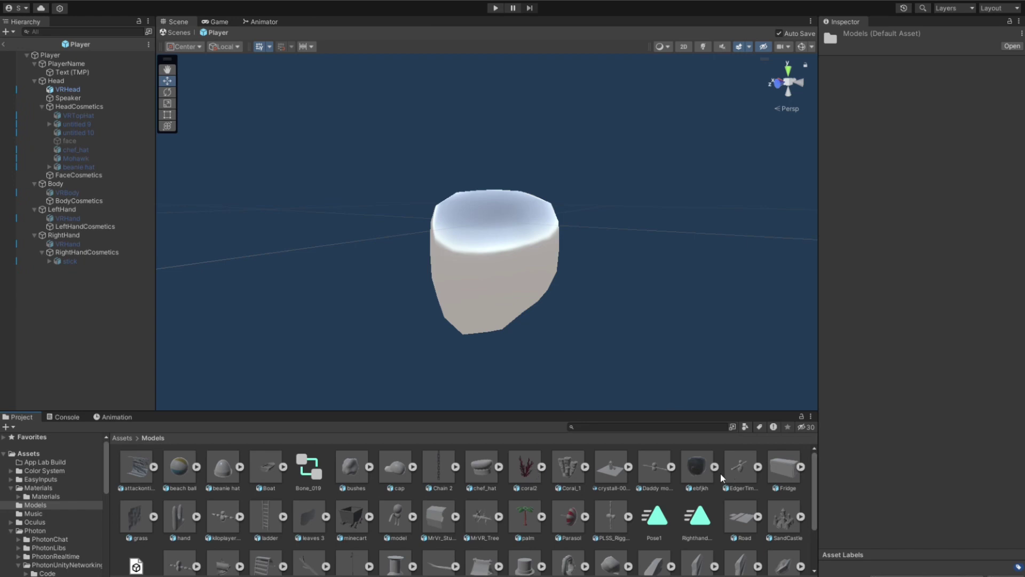
pyautogui.moveTo(655, 461); pyautogui.dragTo(686, 194)
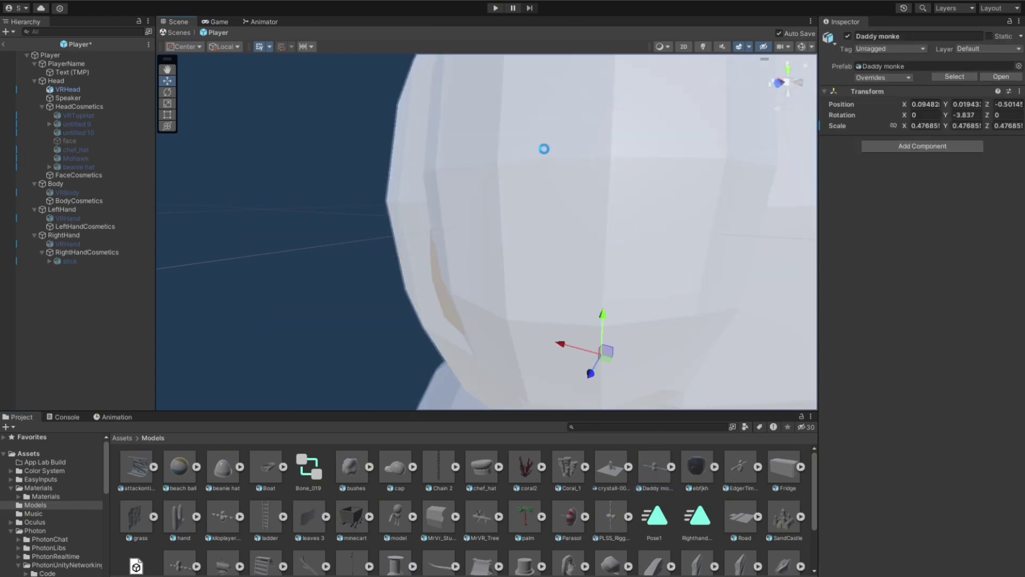
# Step: Scale the Daddy monke model down uniformly to about 0.12
pyautogui.keyDown('alt'); pyautogui.moveTo(558, 272); pyautogui.dragTo(378, 274); pyautogui.keyUp('alt')
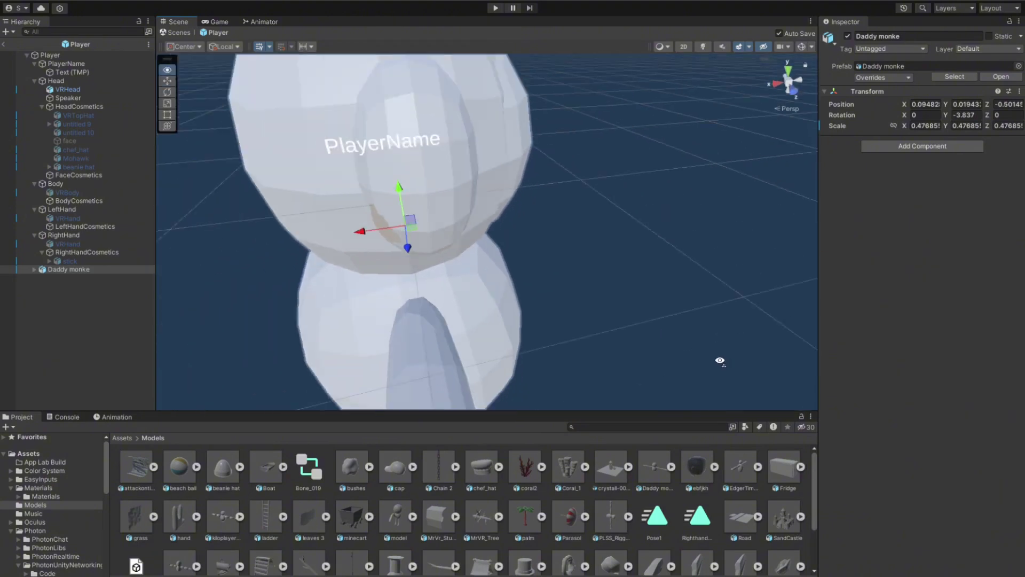
pyautogui.scroll(4, 378, 273)
pyautogui.press('r')
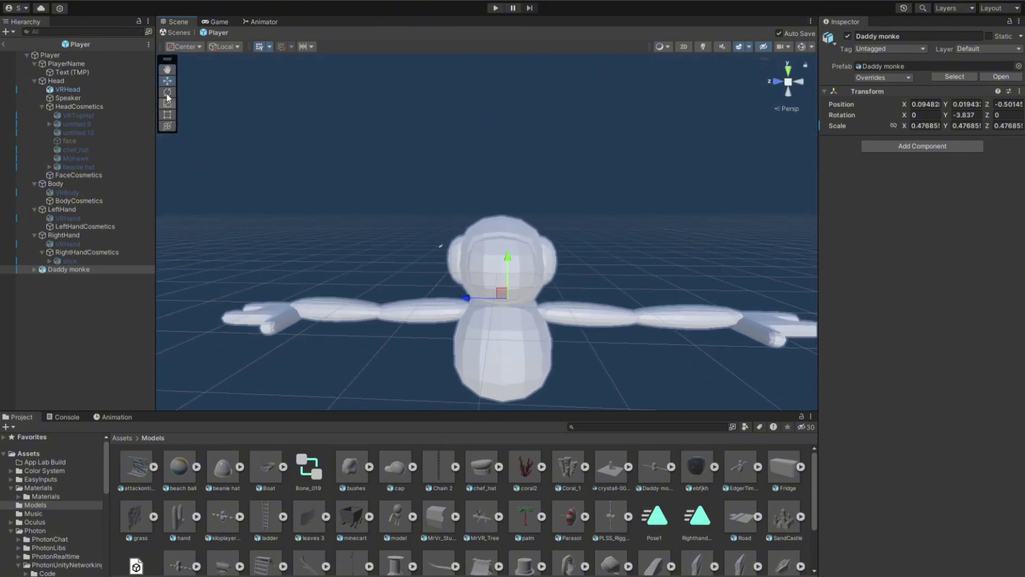
pyautogui.moveTo(507, 296); pyautogui.dragTo(483, 313)
# Step: Set the Daddy monke model's Y rotation to 90
pyautogui.click(964, 115)
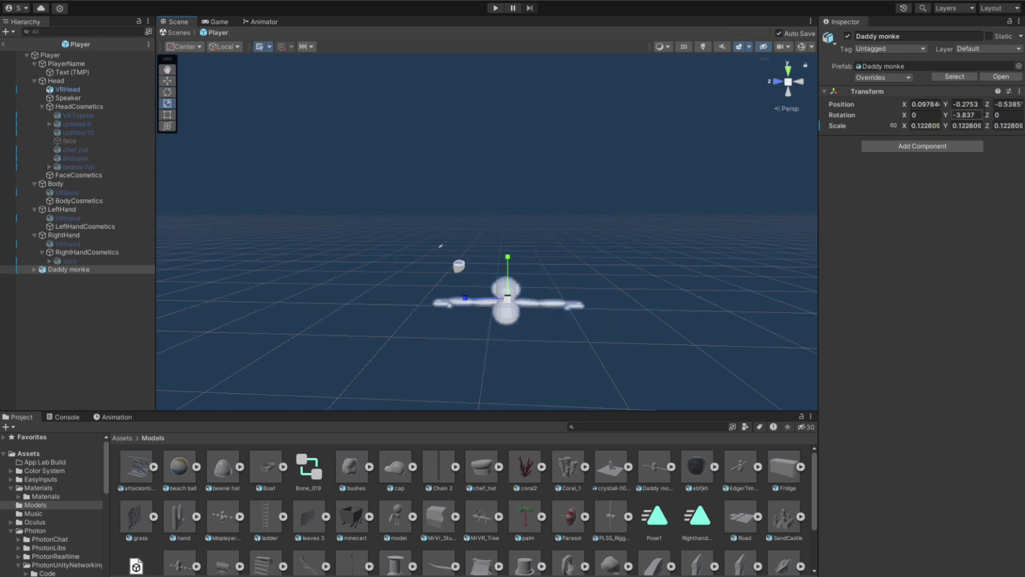
pyautogui.write('90')
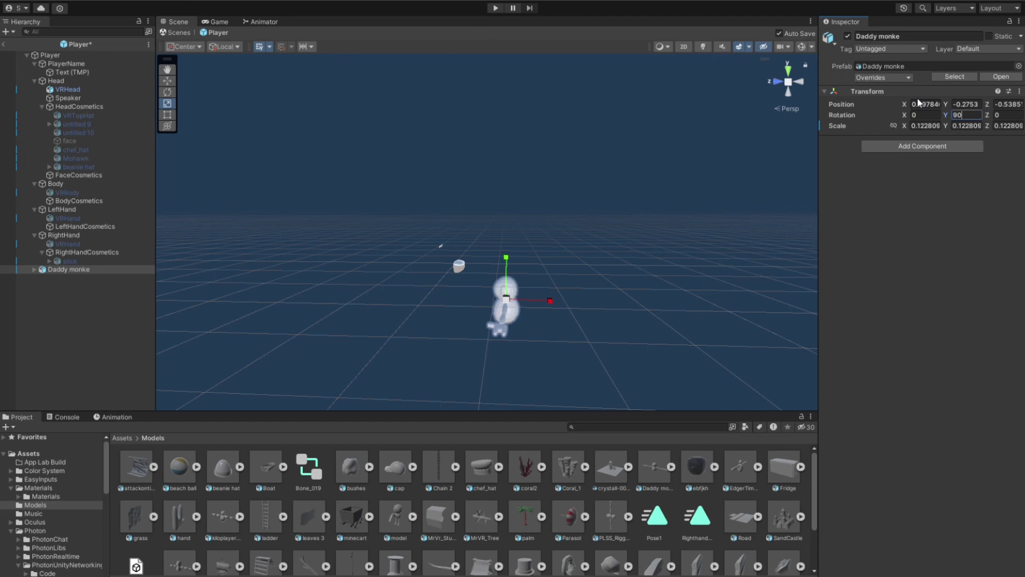
pyautogui.press('BackSpace')
pyautogui.press('BackSpace')
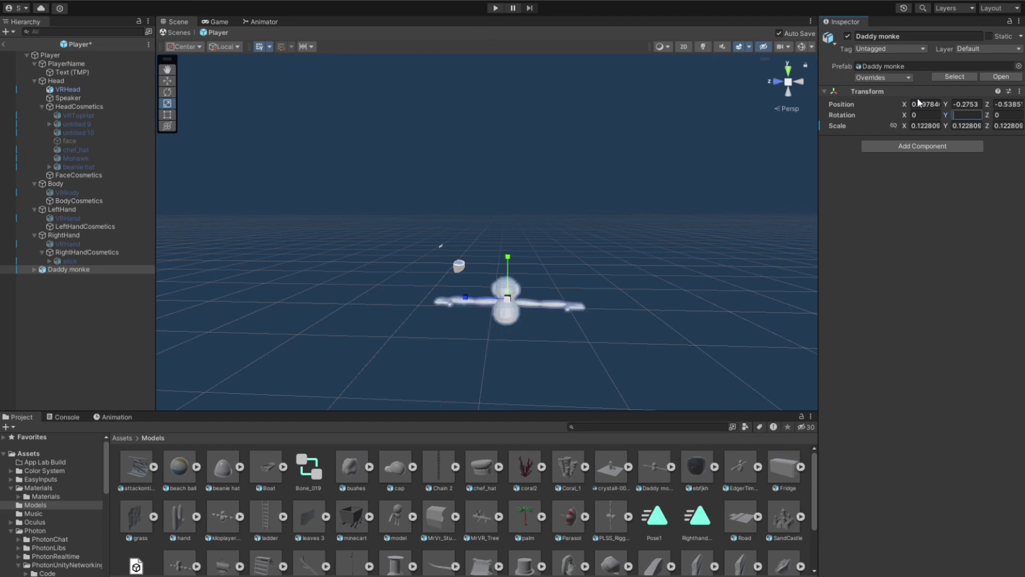
pyautogui.write('90')
# Step: Reset the Daddy monke model's X, Y and Z position to 0
pyautogui.keyDown('alt'); pyautogui.moveTo(641, 224); pyautogui.dragTo(746, 284); pyautogui.keyUp('alt')
pyautogui.scroll(-3, 746, 284)
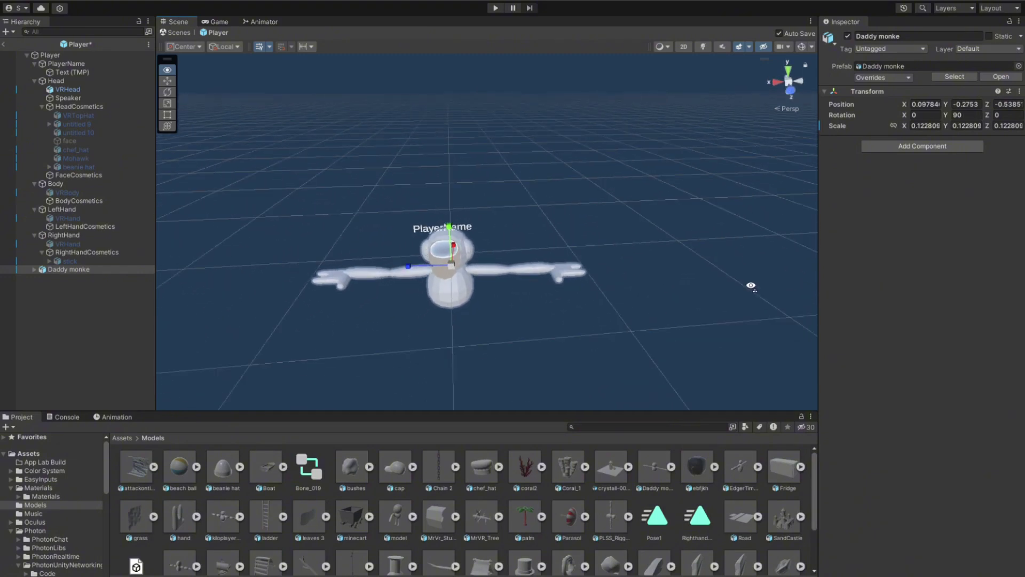
pyautogui.click(979, 102)
pyautogui.write('0')
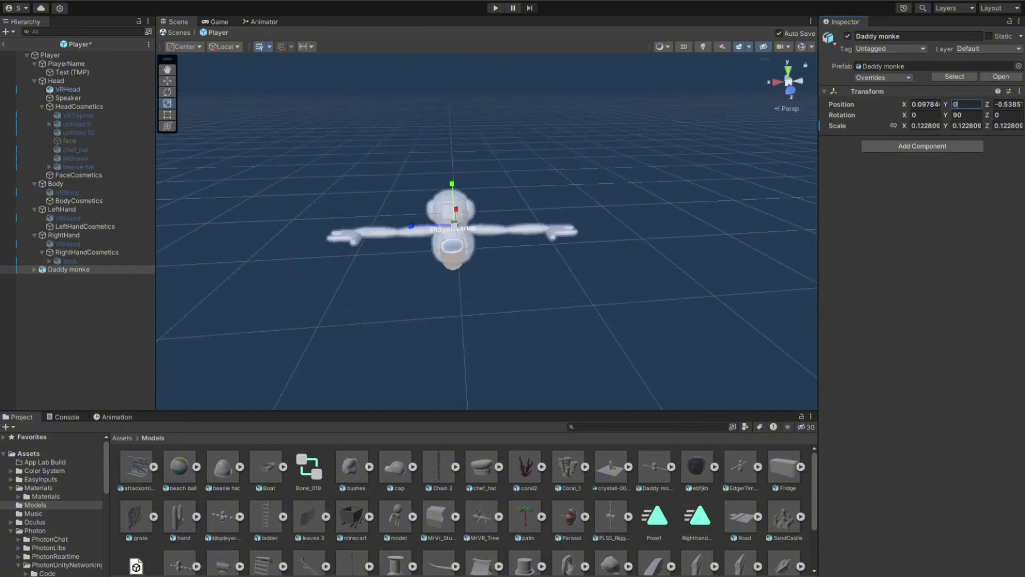
pyautogui.hotkey('shift', 'Tab')
pyautogui.write('1')
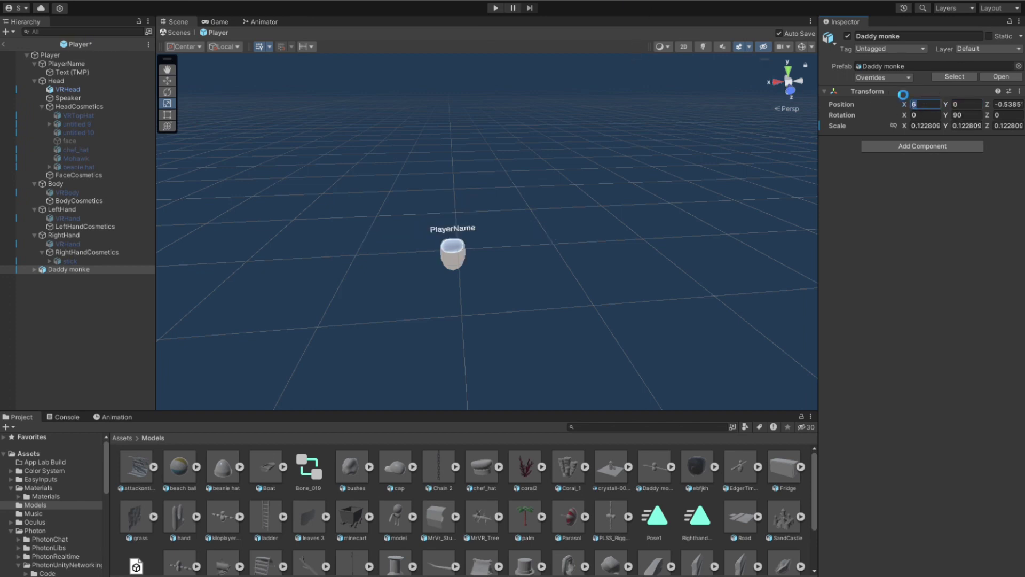
pyautogui.press('BackSpace')
pyautogui.write('0')
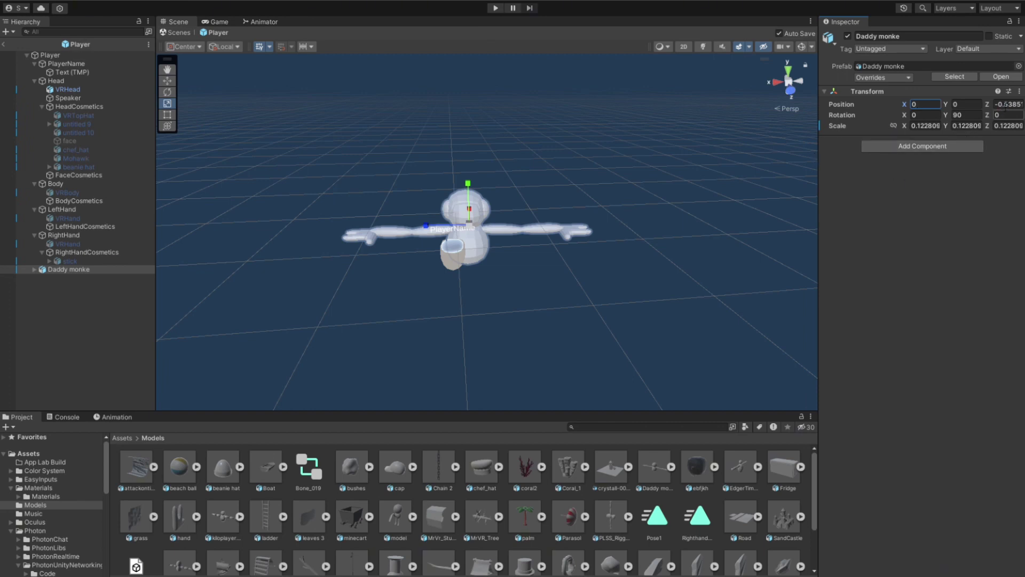
pyautogui.press('Tab')
pyautogui.press('Tab')
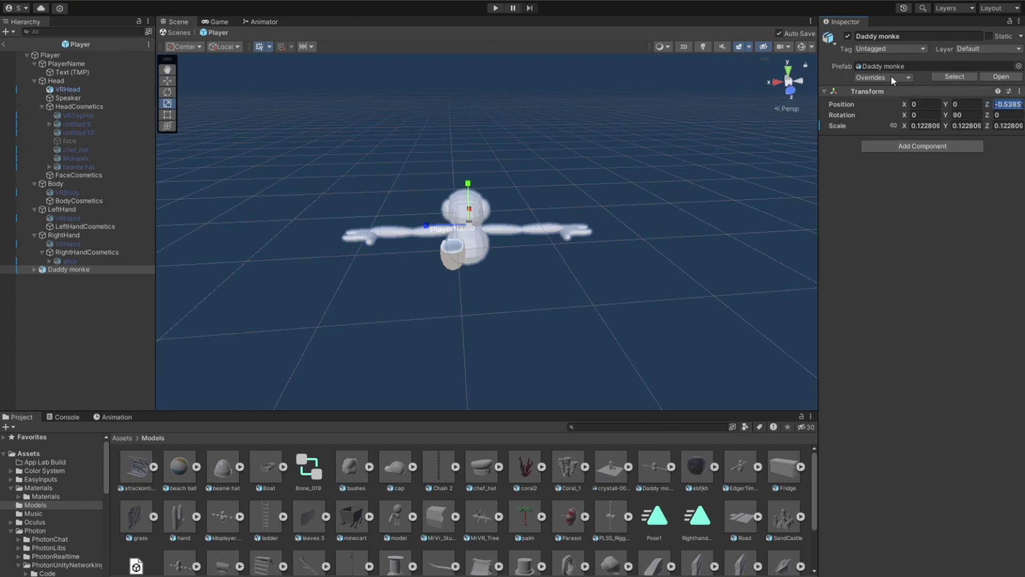
pyautogui.press('BackSpace')
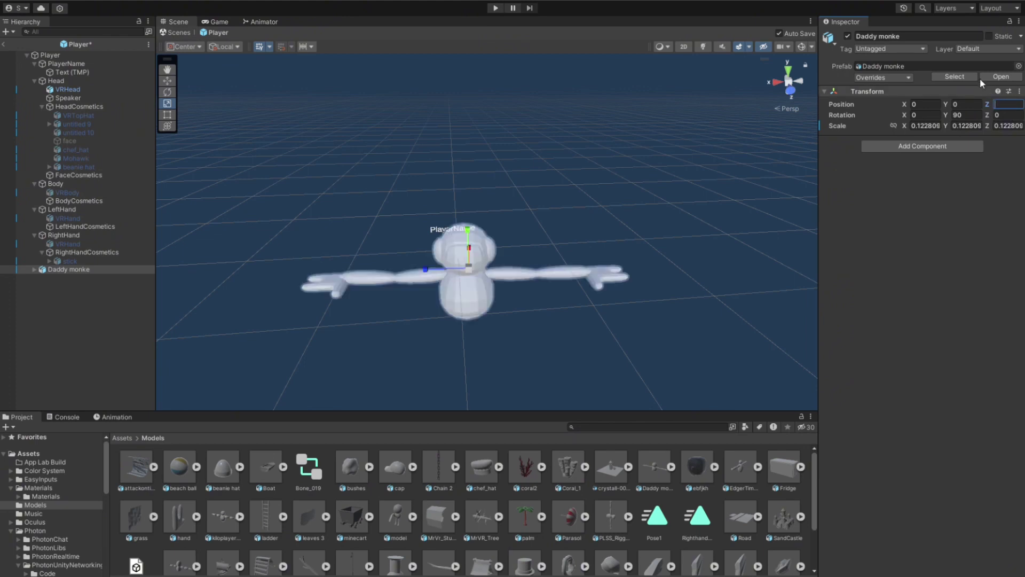
# Step: Scale the Daddy monke model down uniformly to about 0.089 and move it sideways to an X position of about 0.06, over VRHead
pyautogui.moveTo(643, 153); pyautogui.dragTo(178, 106, button='right')
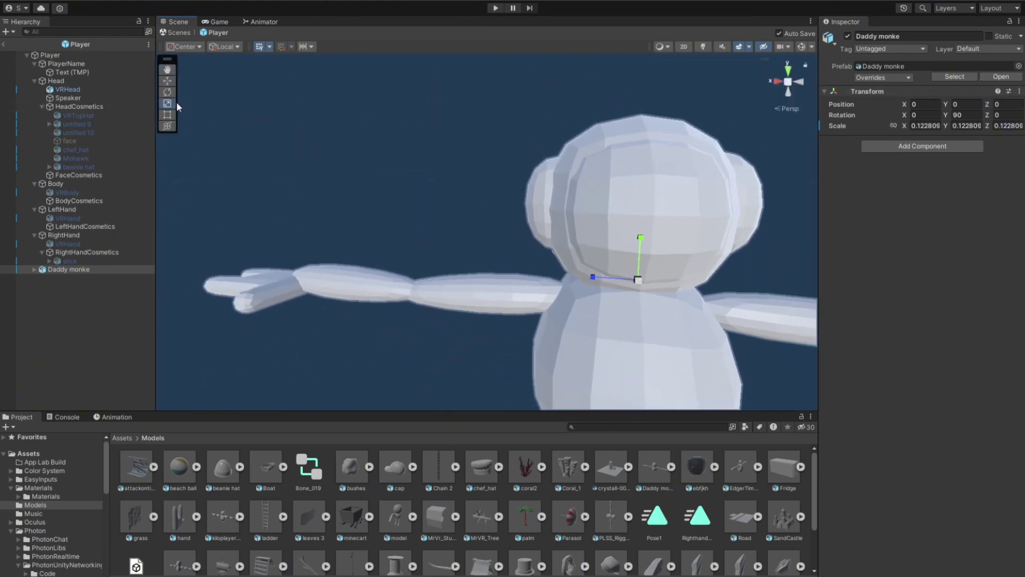
pyautogui.moveTo(638, 279)
pyautogui.mouseDown()
pyautogui.moveTo(623, 280)
pyautogui.moveTo(632, 280)
pyautogui.mouseUp()
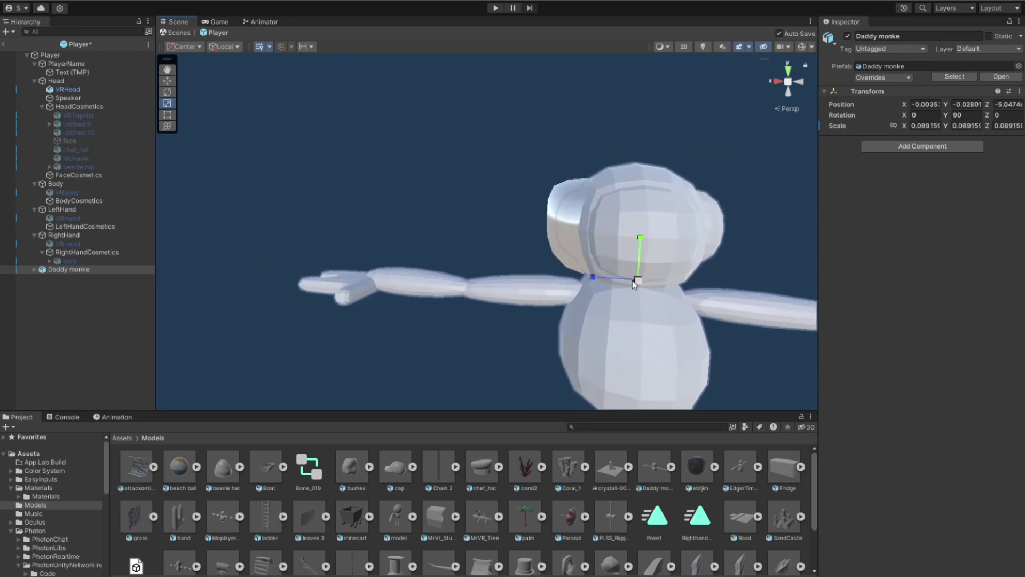
pyautogui.press('w')
pyautogui.moveTo(597, 271); pyautogui.dragTo(555, 269)
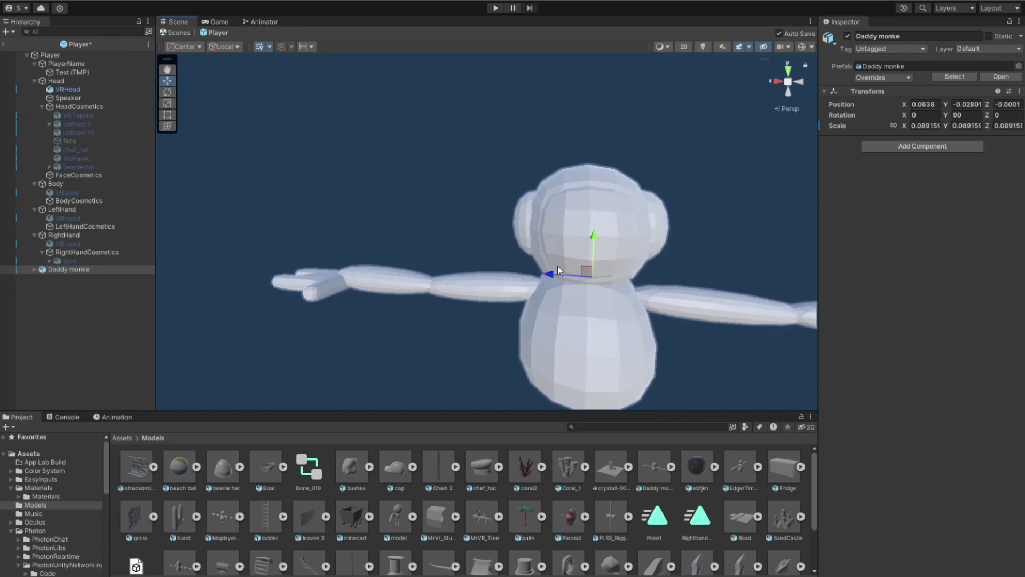
pyautogui.scroll(-5, 610, 214)
pyautogui.scroll(5, 619, 216)
pyautogui.click(634, 213)
pyautogui.keyDown('alt'); pyautogui.moveTo(634, 213); pyautogui.dragTo(585, 260); pyautogui.keyUp('alt')
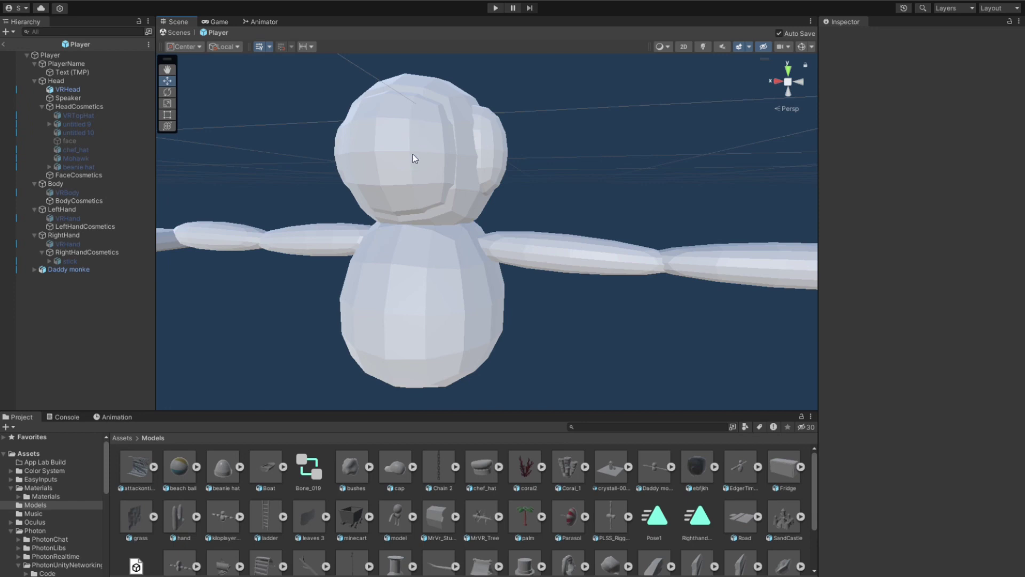
pyautogui.click(32, 453)
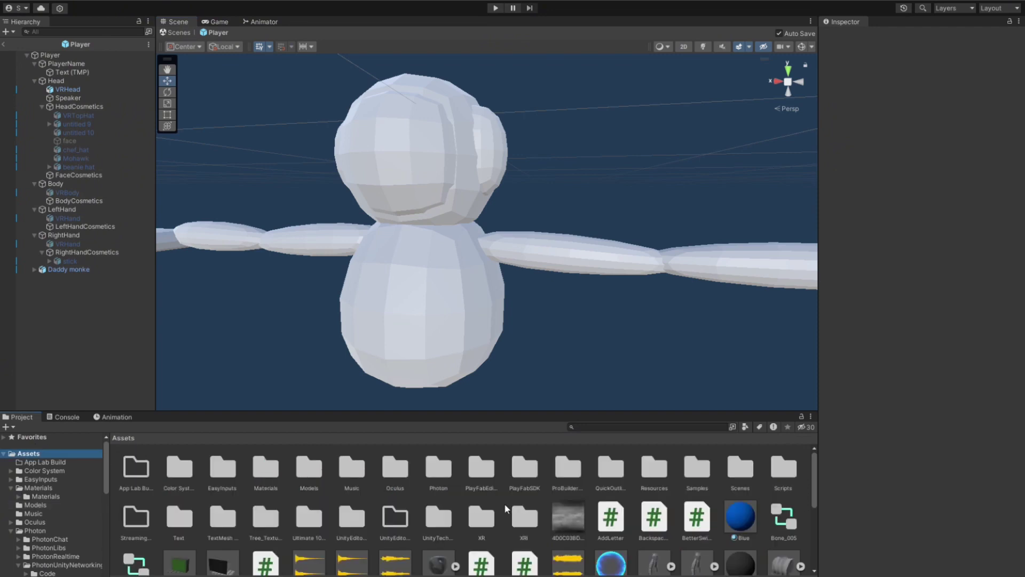
pyautogui.scroll(-5, 506, 509)
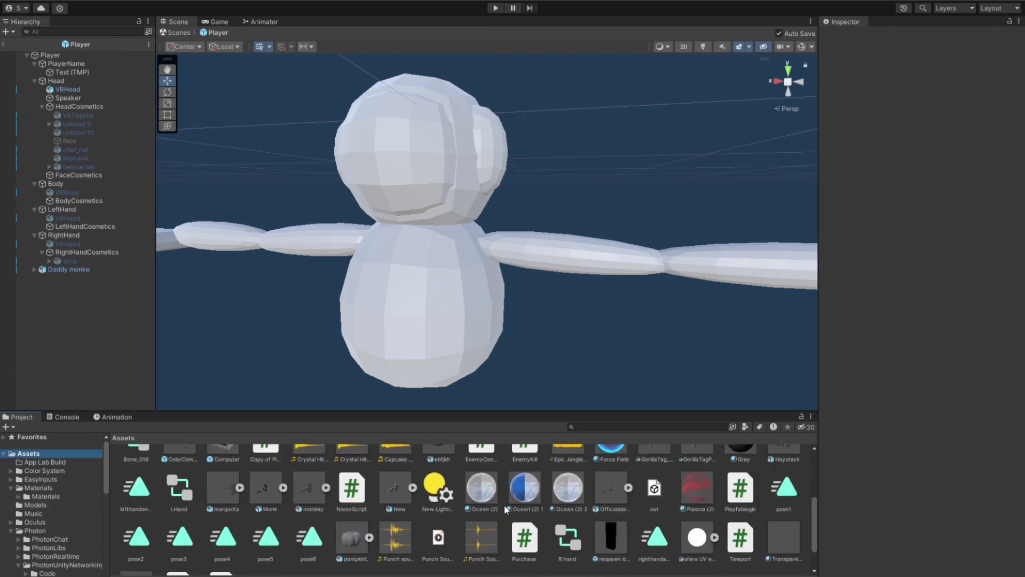
pyautogui.scroll(1, 503, 504)
pyautogui.scroll(-3, 503, 496)
# Step: Parent the Daddy monke model under Head and expand its armature hierarchy down to the child bones of Bone
pyautogui.click(447, 255)
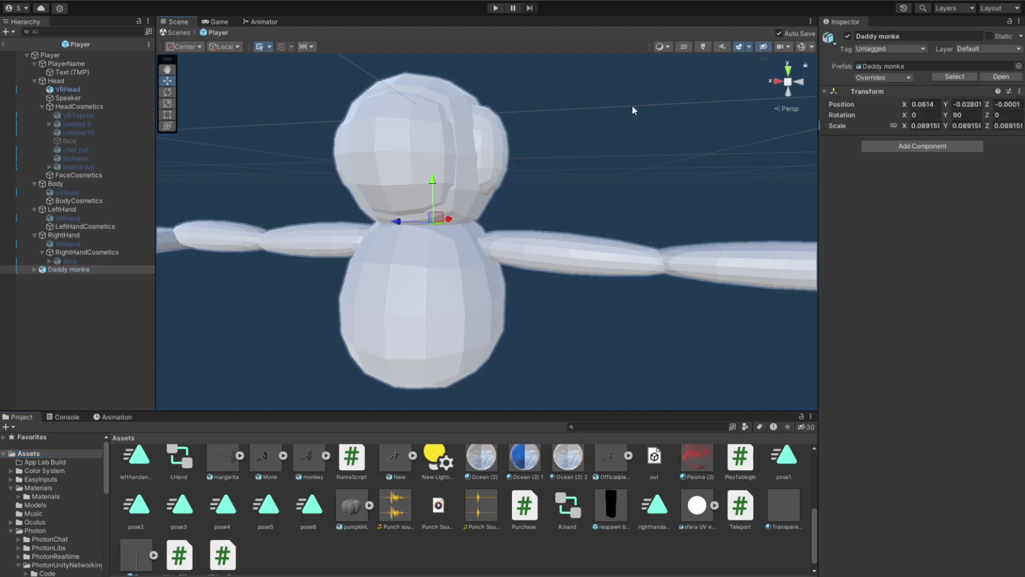
pyautogui.moveTo(46, 268); pyautogui.dragTo(57, 79)
pyautogui.click(43, 183)
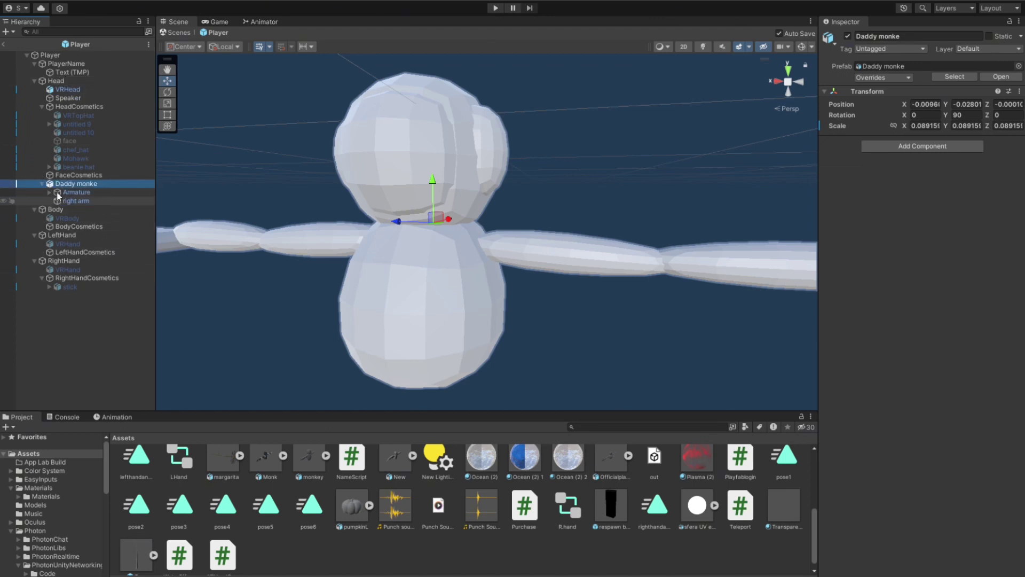
pyautogui.click(50, 192)
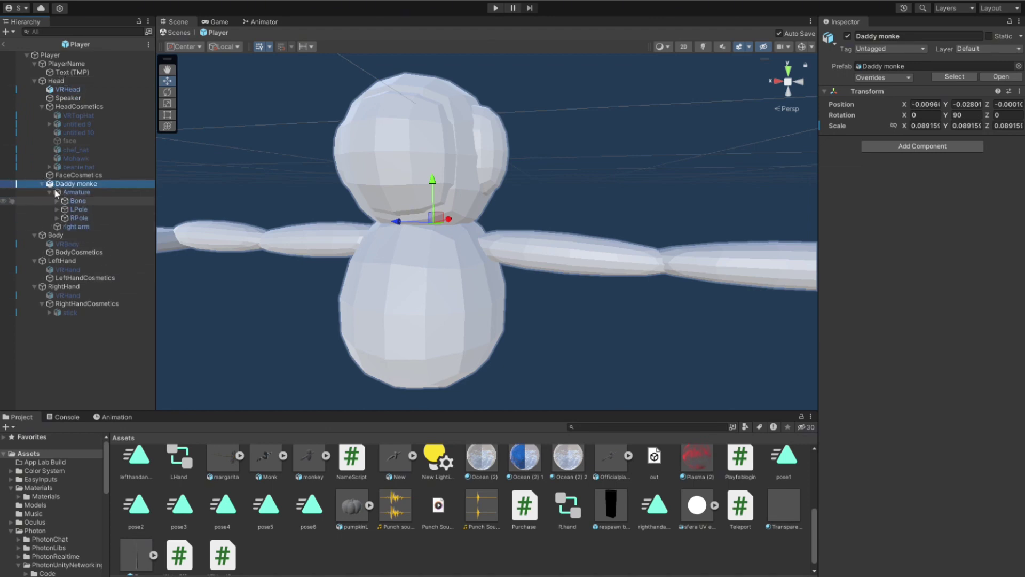
pyautogui.click(58, 201)
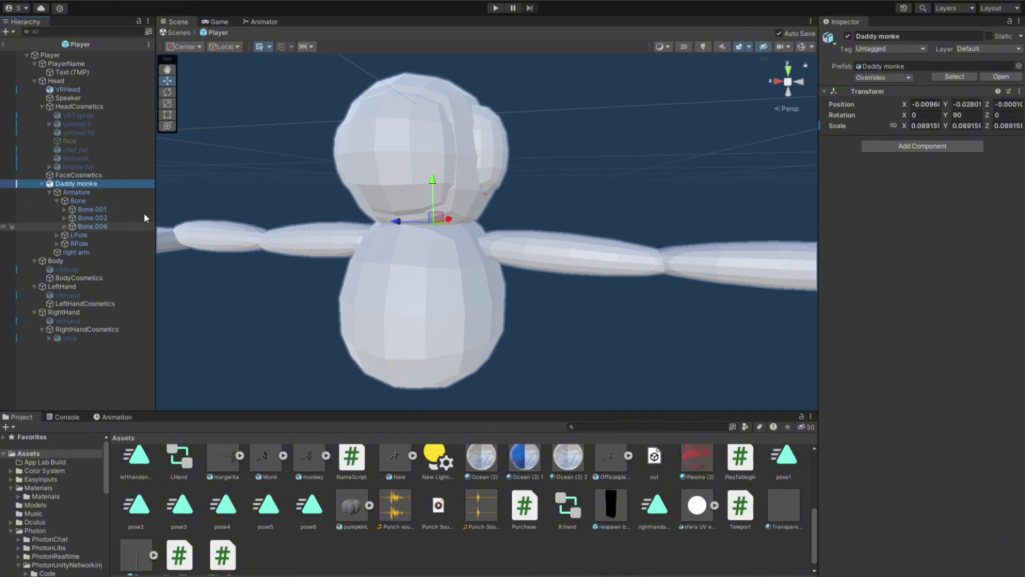
pyautogui.click(65, 209)
pyautogui.click(65, 209)
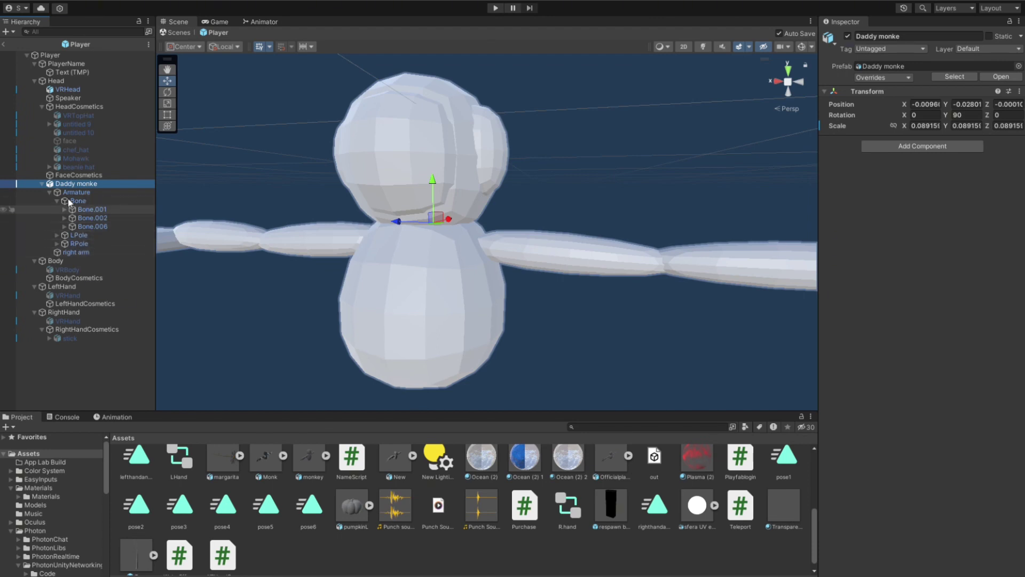
# Step: Expand Bone.002 down to Bone.005 and add the FastIKFabric script to Bone.005
pyautogui.click(65, 218)
pyautogui.click(73, 226)
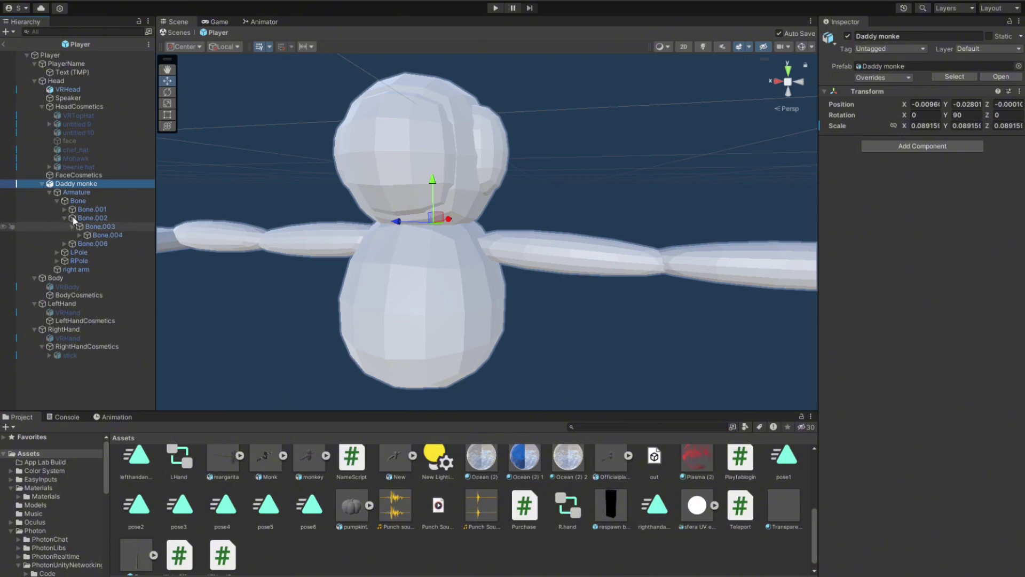
pyautogui.doubleClick(85, 231)
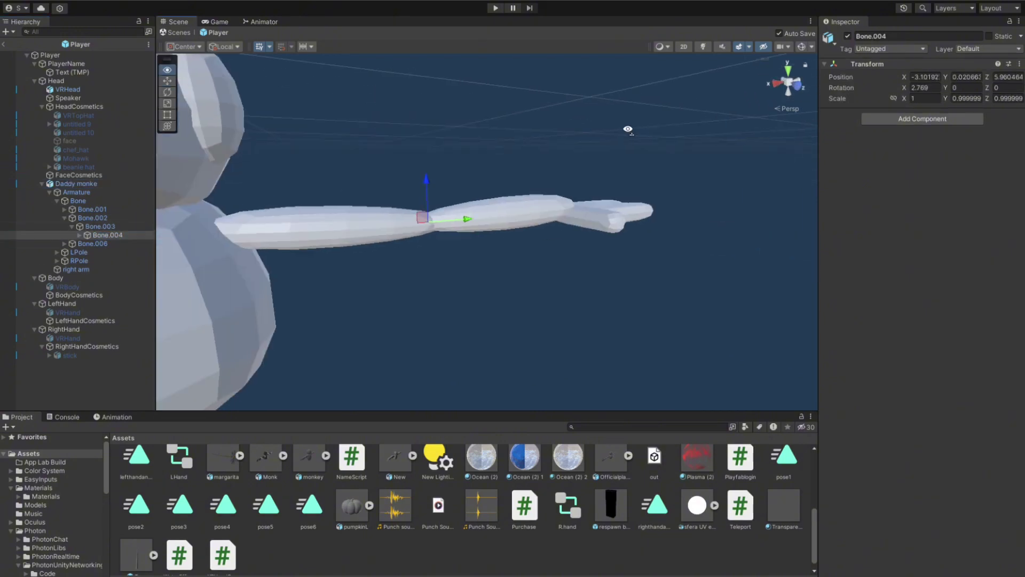
pyautogui.click(79, 235)
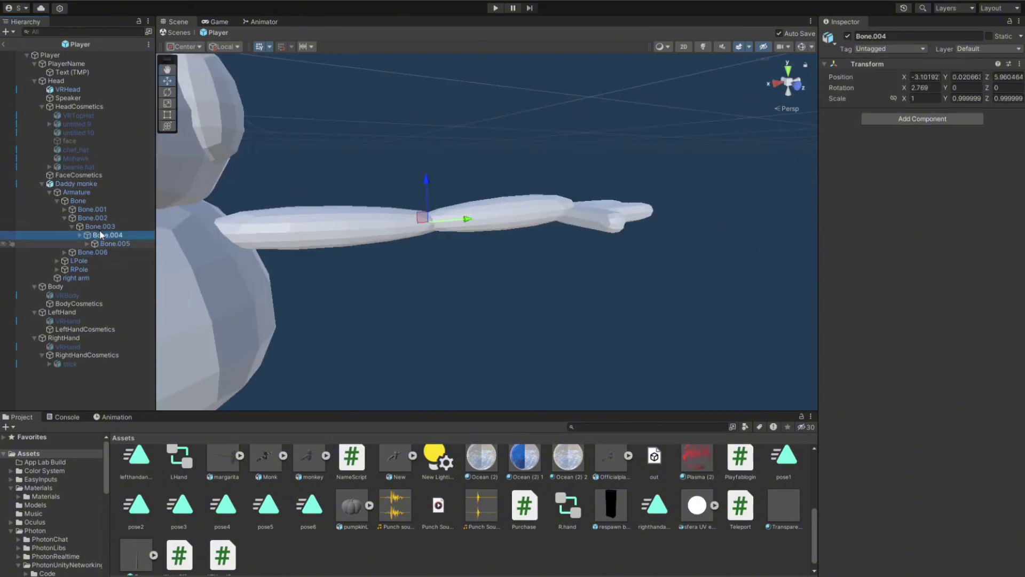
pyautogui.click(107, 244)
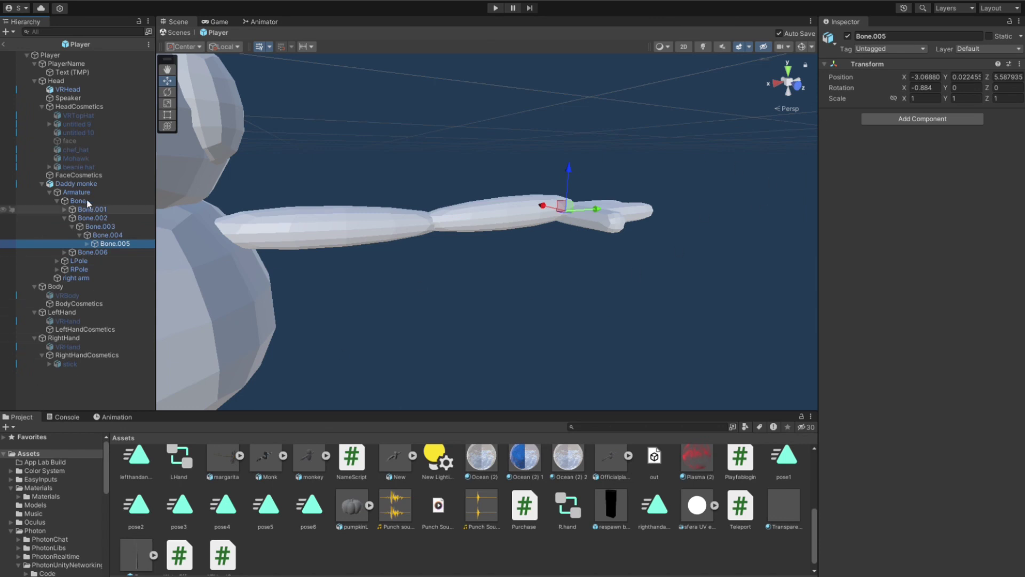
pyautogui.click(686, 426)
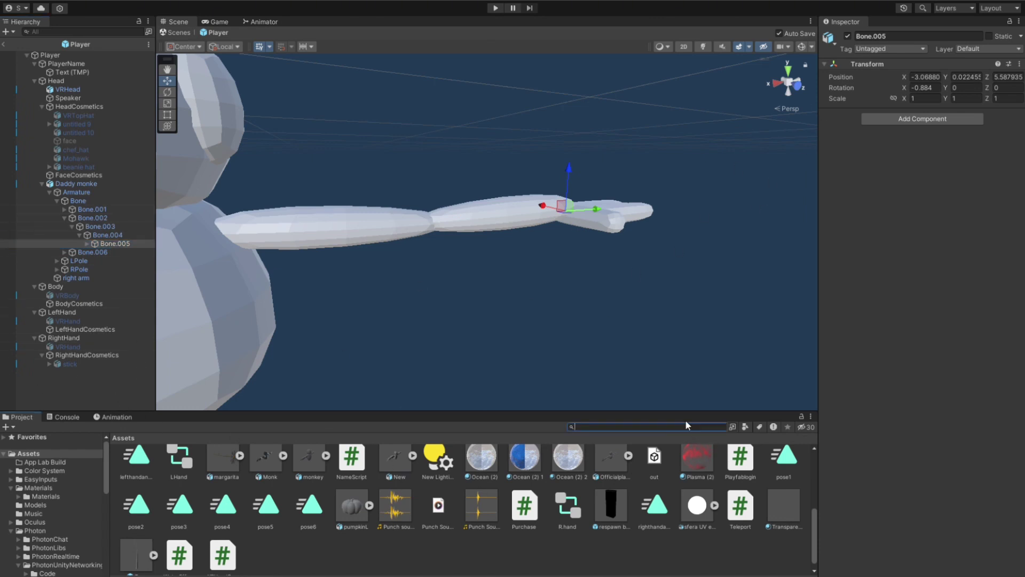
pyautogui.write('fast')
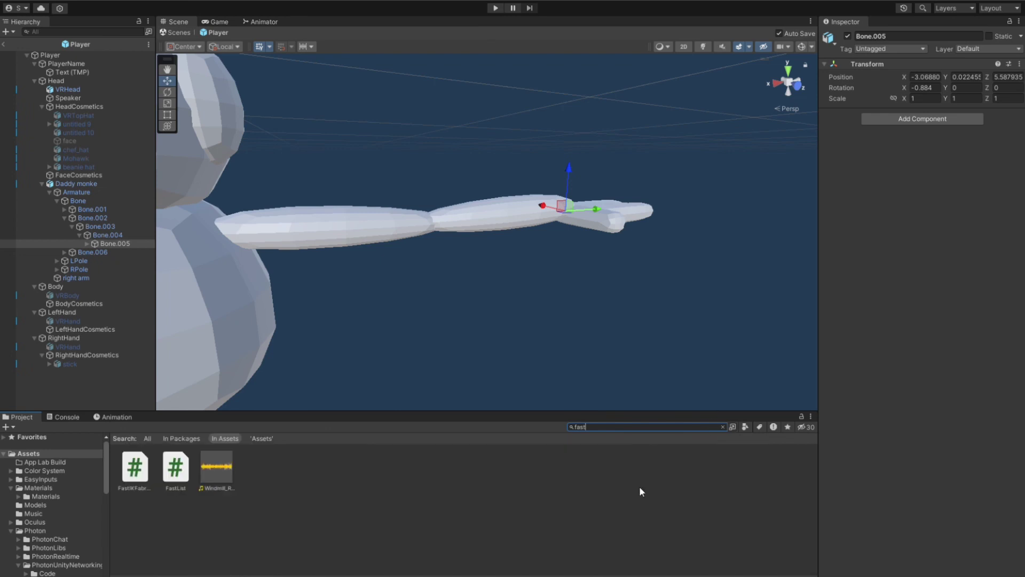
pyautogui.moveTo(142, 465); pyautogui.dragTo(836, 375)
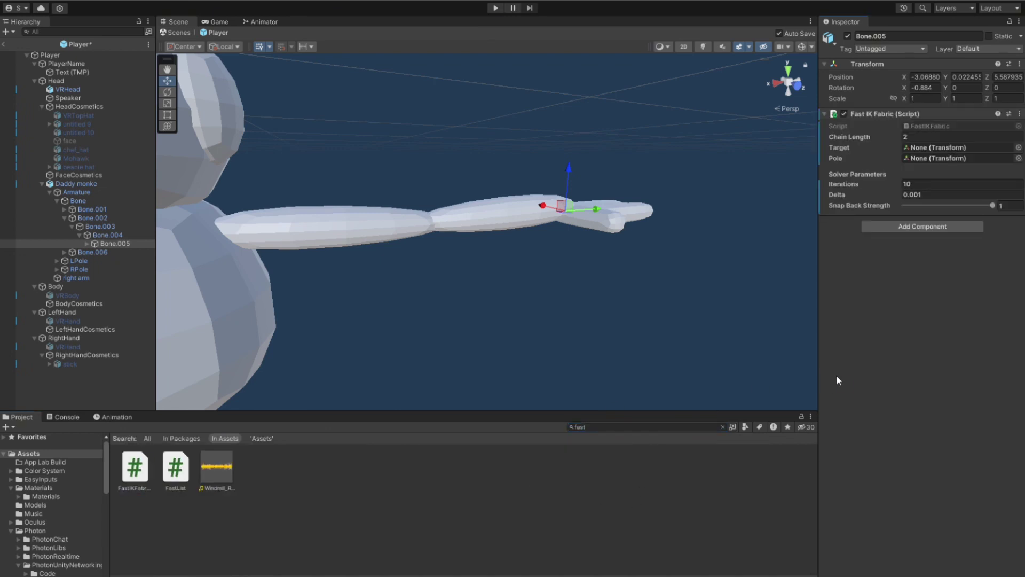
# Step: Expand Bone.006 down to Bone.018 and add the FastIKFabric script to Bone.018
pyautogui.click(62, 243)
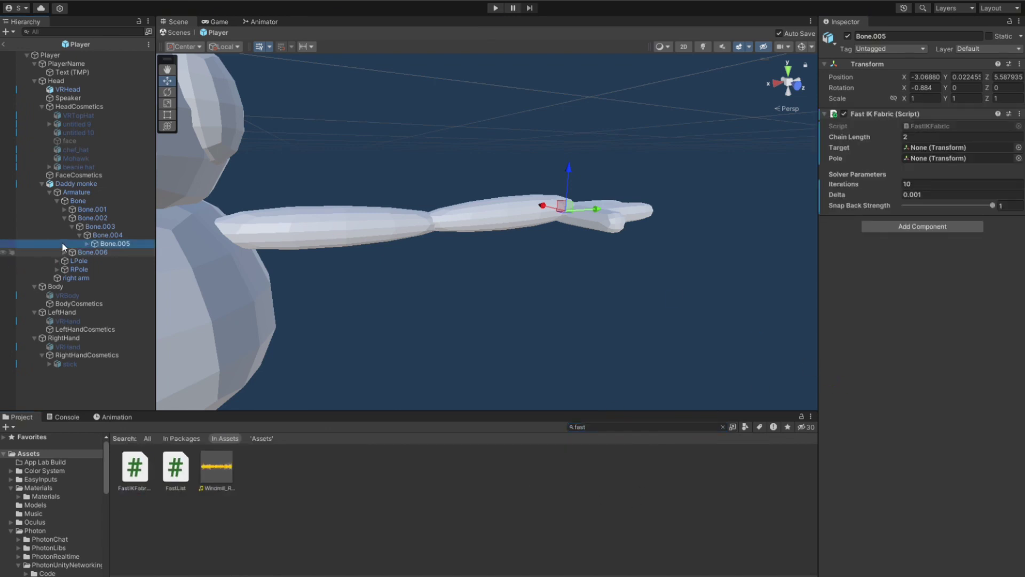
pyautogui.click(64, 252)
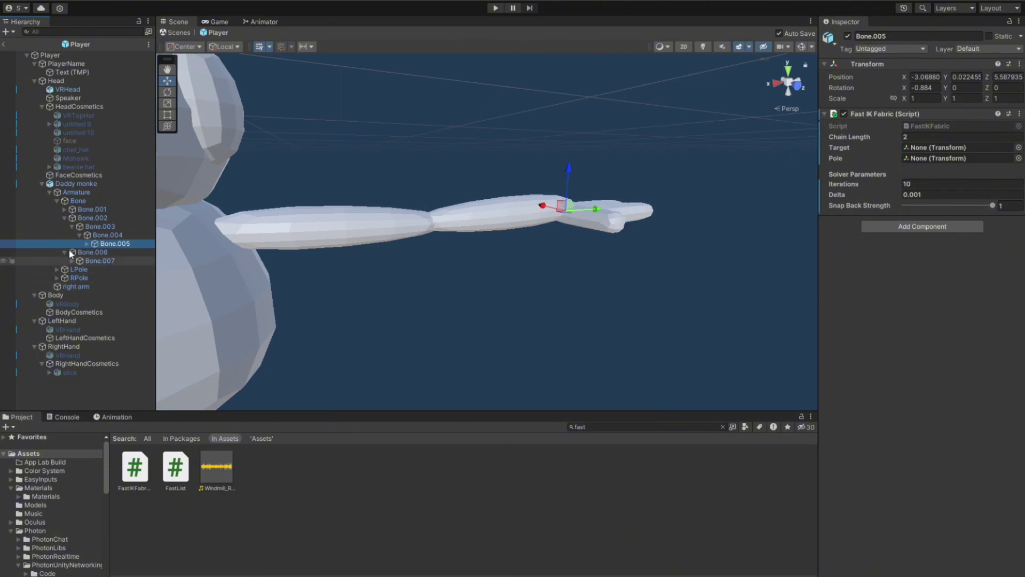
pyautogui.click(71, 260)
pyautogui.click(79, 269)
pyautogui.click(133, 277)
pyautogui.keyDown('alt'); pyautogui.moveTo(644, 262); pyautogui.dragTo(299, 271); pyautogui.keyUp('alt')
pyautogui.moveTo(143, 460); pyautogui.dragTo(827, 343)
# Step: Set Bone.018's Fast IK Fabric target to RightHand and its pole to RPole
pyautogui.keyDown('alt'); pyautogui.moveTo(630, 246); pyautogui.dragTo(498, 244); pyautogui.keyUp('alt')
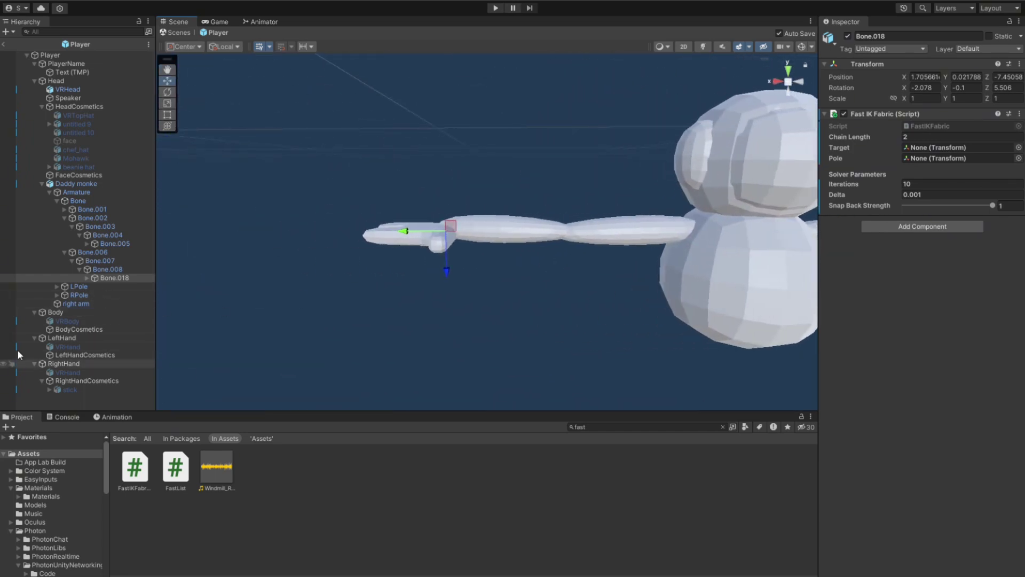
pyautogui.moveTo(54, 355); pyautogui.dragTo(931, 148)
pyautogui.keyDown('alt'); pyautogui.moveTo(443, 241); pyautogui.dragTo(512, 277); pyautogui.keyUp('alt')
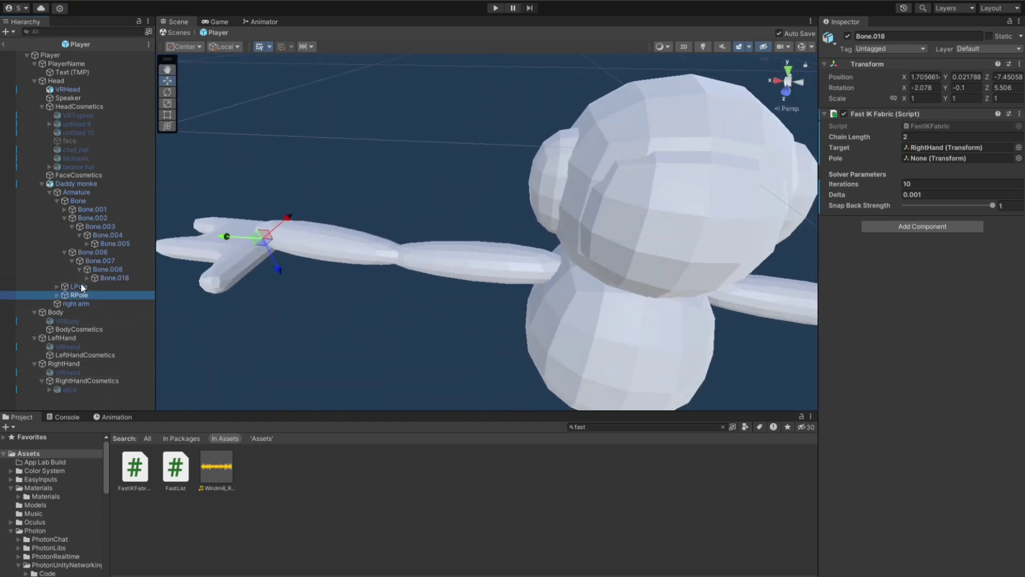
pyautogui.moveTo(930, 209); pyautogui.dragTo(939, 158)
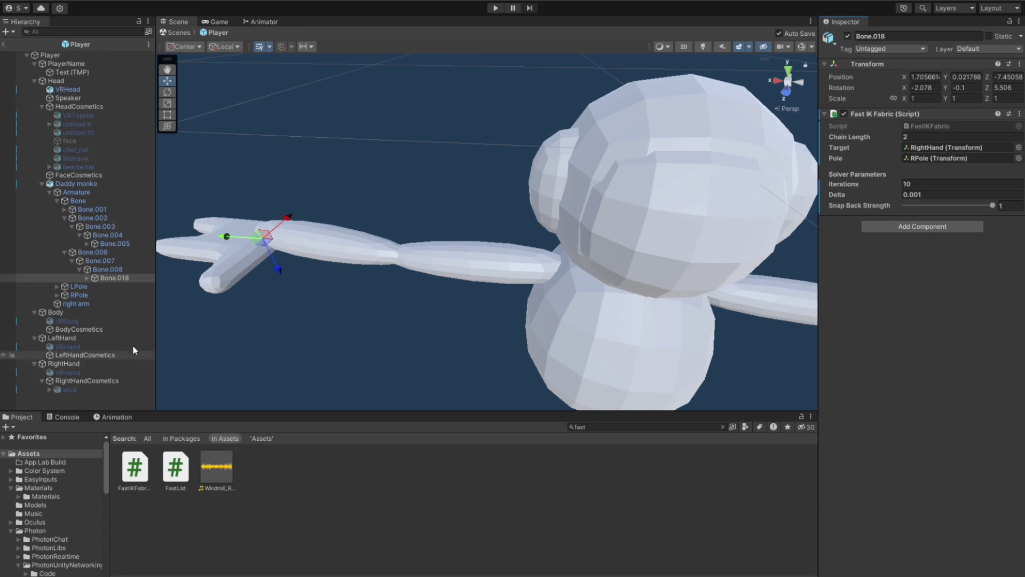
# Step: Set Bone.005's Fast IK Fabric target to LeftHand and its pole to LPole
pyautogui.click(113, 243)
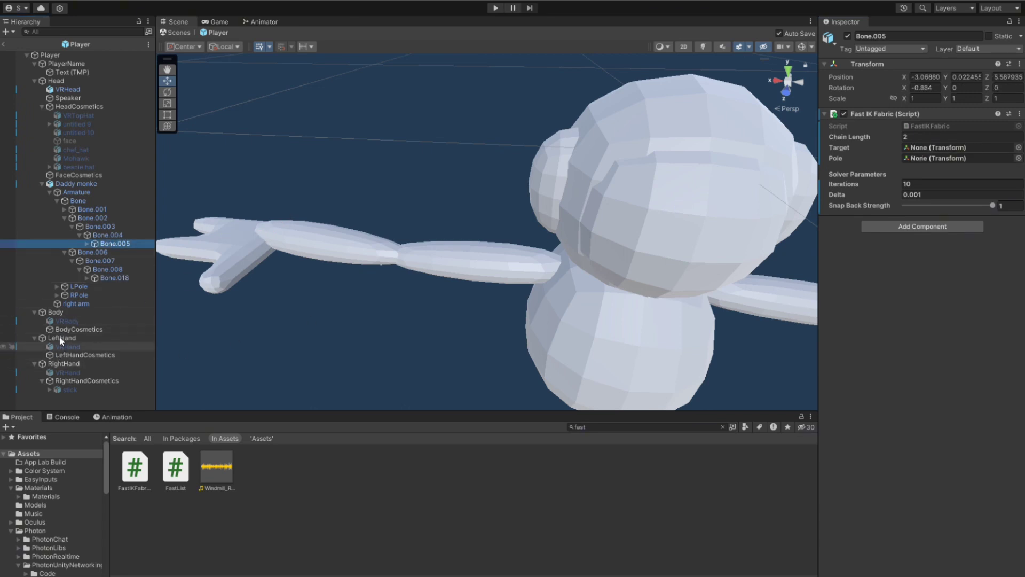
pyautogui.moveTo(61, 328); pyautogui.dragTo(939, 147)
pyautogui.moveTo(79, 286); pyautogui.dragTo(927, 156)
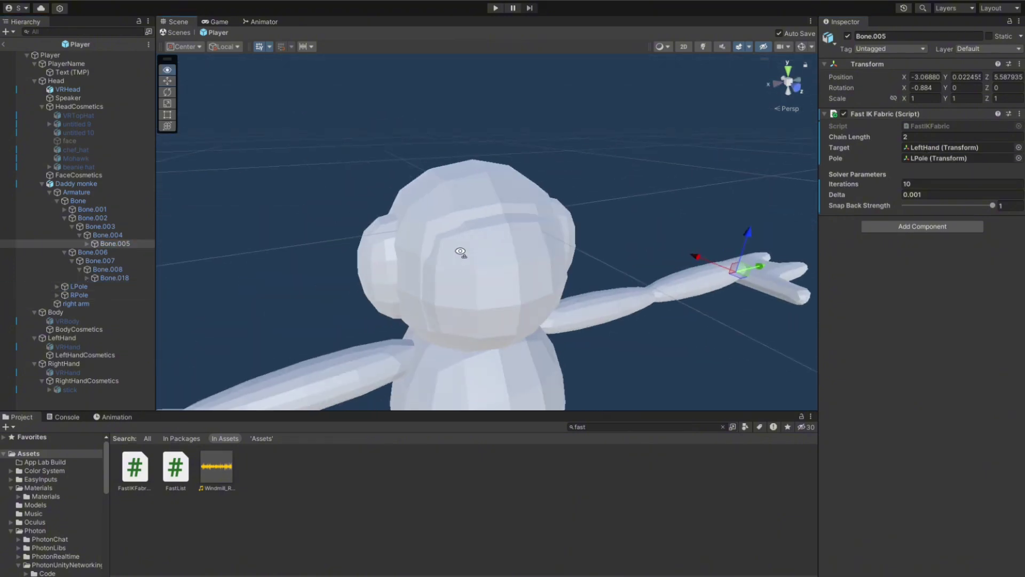
# Step: Apply the dark fur texture from the Materials folder to the Daddy monke model
pyautogui.keyDown('alt'); pyautogui.moveTo(460, 252); pyautogui.dragTo(446, 293); pyautogui.keyUp('alt')
pyautogui.click(38, 487)
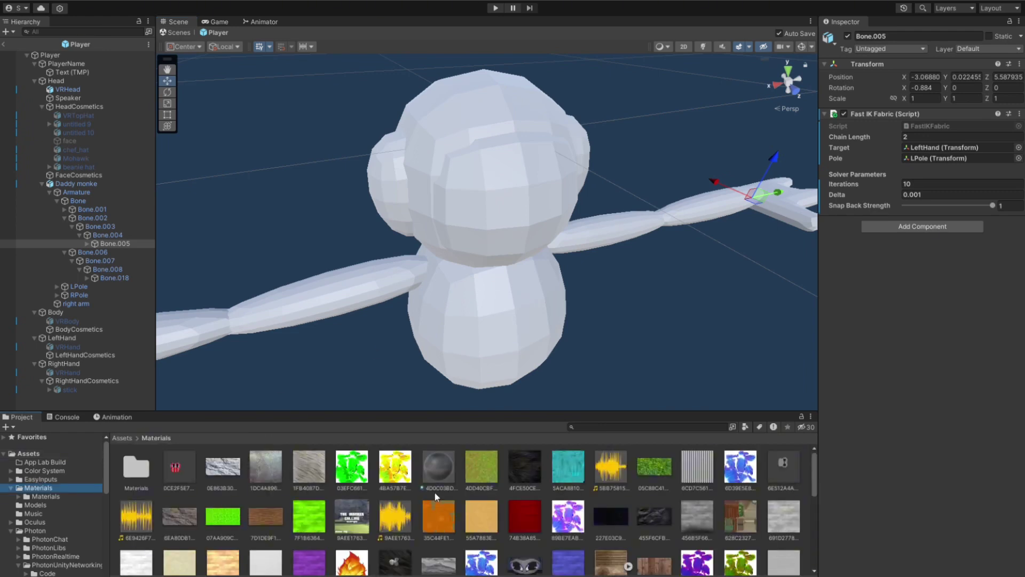
pyautogui.moveTo(522, 468); pyautogui.dragTo(531, 348)
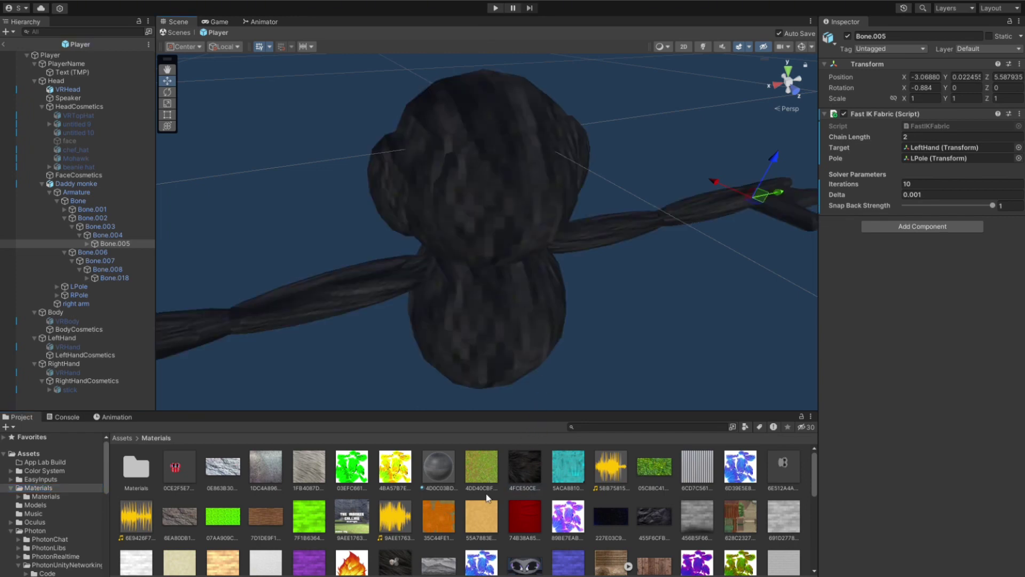
# Step: Apply the monkey face material from the nested Materials folder to the model's face
pyautogui.doubleClick(136, 467)
pyautogui.scroll(-2, 684, 499)
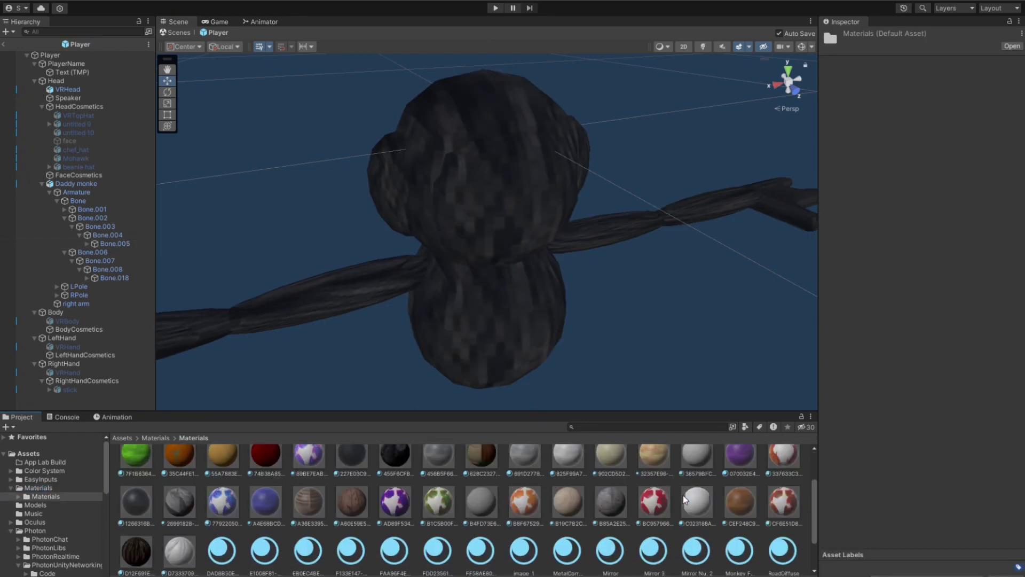
pyautogui.scroll(1, 694, 507)
pyautogui.scroll(-2, 534, 522)
pyautogui.scroll(1, 222, 488)
pyautogui.moveTo(502, 149); pyautogui.dragTo(492, 243, button='right')
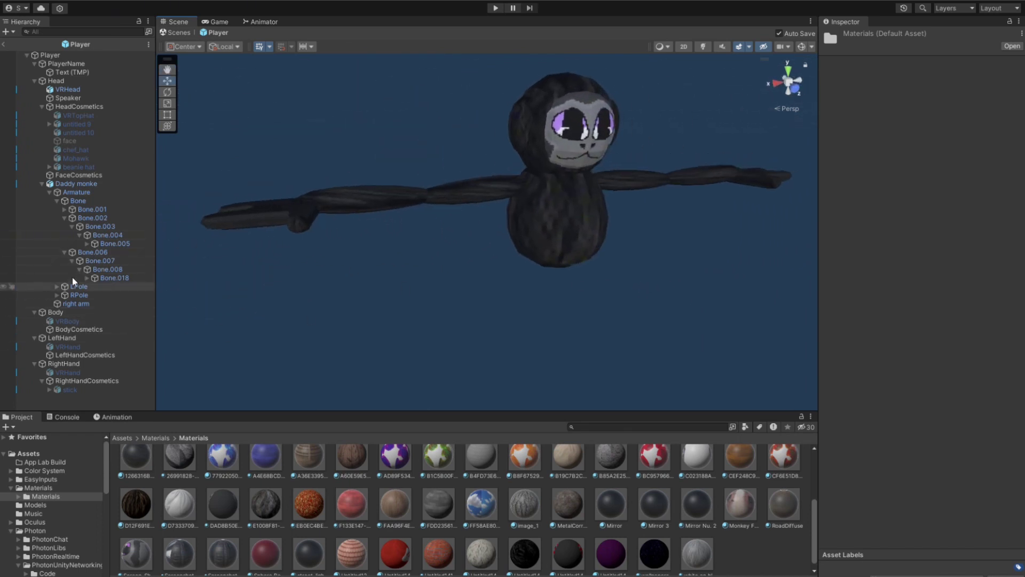
# Step: Rotate the Bone.005 hand to about -97.7, -83.1, 173.4 so it turns upright at the wrist
pyautogui.click(108, 278)
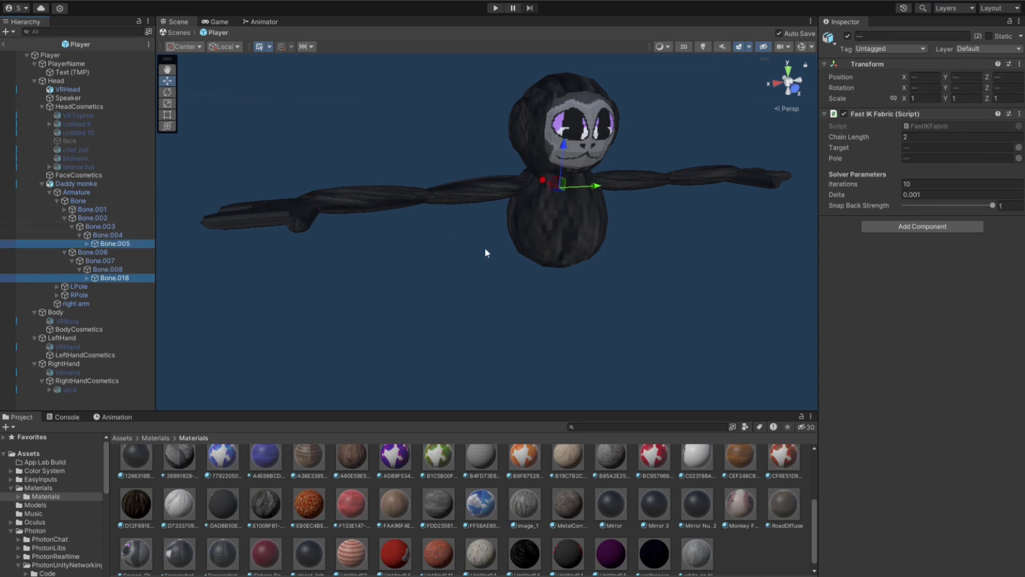
pyautogui.keyDown('ctrl'); pyautogui.click(121, 235); pyautogui.keyUp('ctrl')
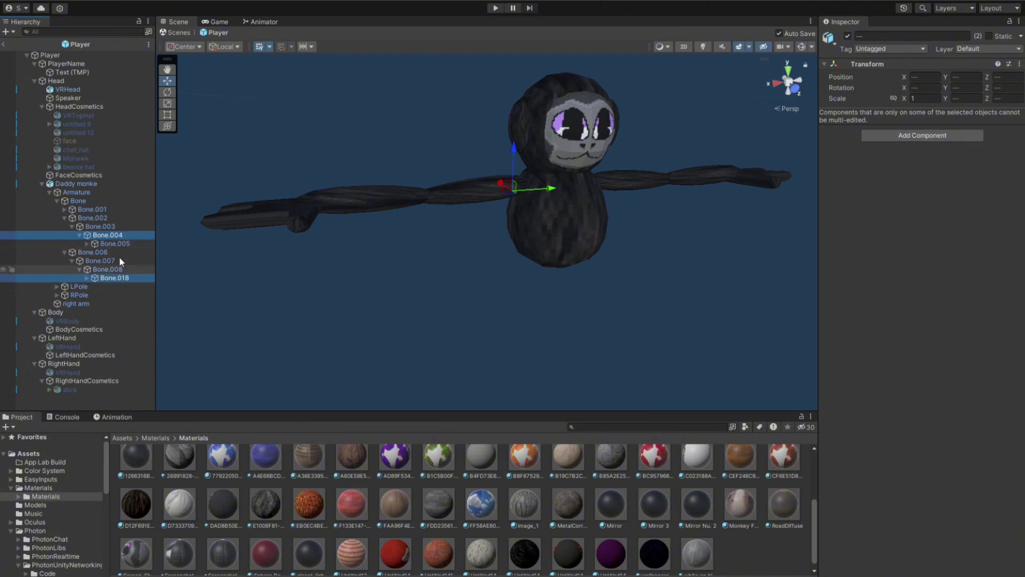
pyautogui.click(113, 235)
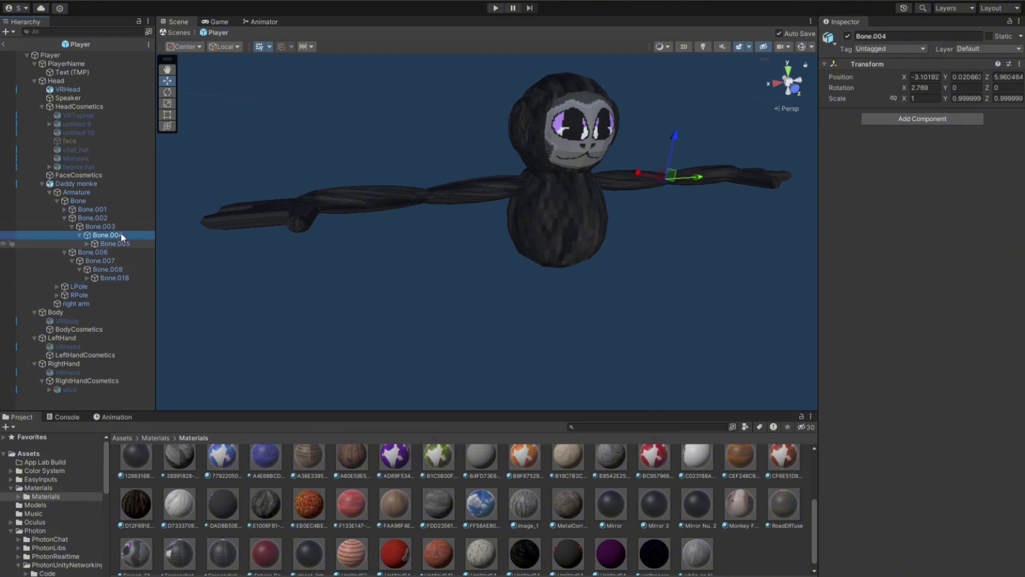
pyautogui.click(114, 243)
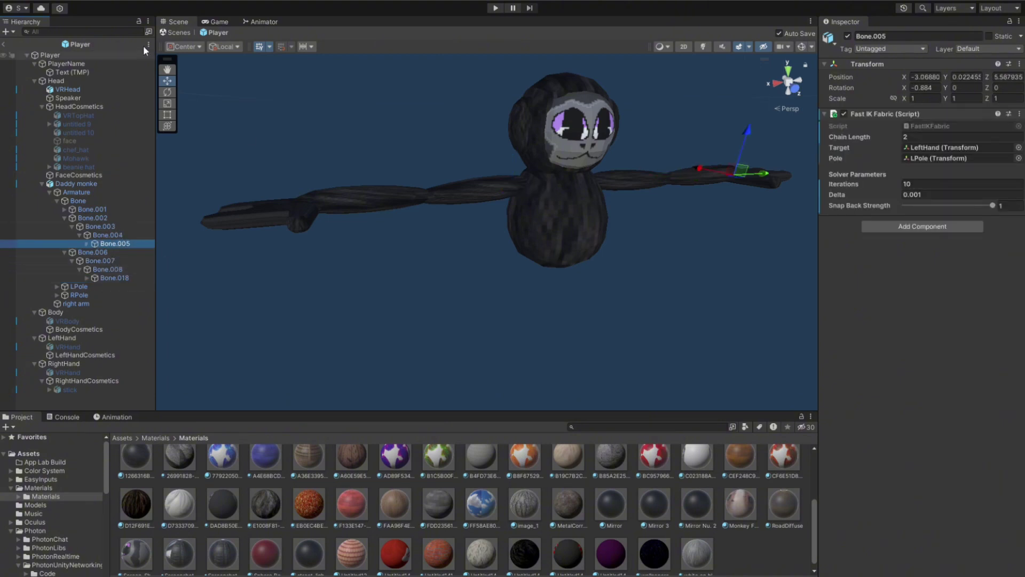
pyautogui.keyDown('alt'); pyautogui.moveTo(480, 160); pyautogui.dragTo(650, 123); pyautogui.keyUp('alt')
pyautogui.moveTo(609, 260); pyautogui.dragTo(517, 245)
pyautogui.moveTo(637, 315); pyautogui.dragTo(320, 322)
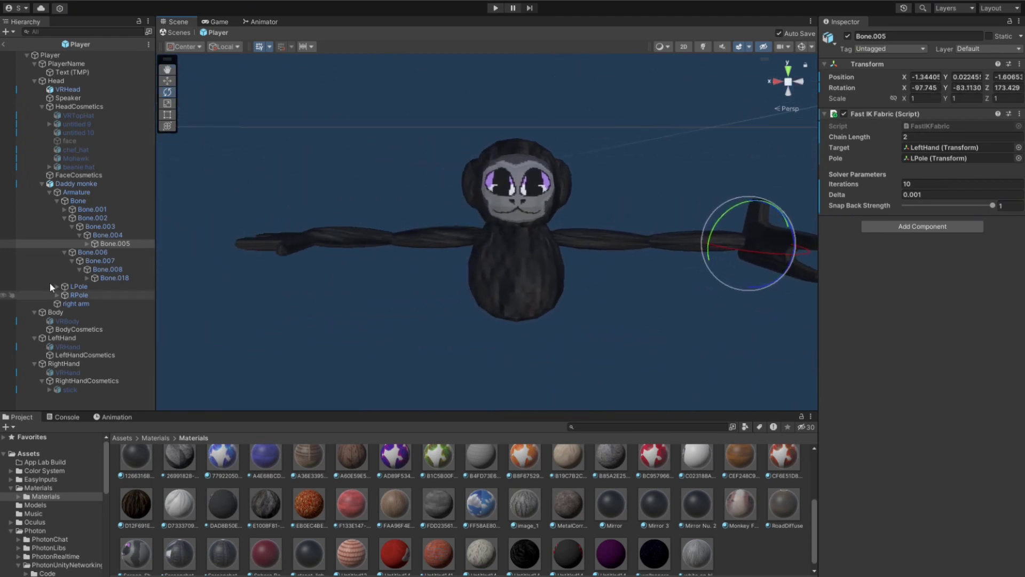
# Step: Rotate the Bone.018 hand upright at the wrist to mirror the Bone.005 hand
pyautogui.click(100, 277)
pyautogui.moveTo(366, 236); pyautogui.dragTo(407, 229)
pyautogui.moveTo(345, 227); pyautogui.dragTo(336, 113)
pyautogui.click(705, 110)
pyautogui.keyDown('alt'); pyautogui.moveTo(704, 109); pyautogui.dragTo(477, 238); pyautogui.keyUp('alt')
pyautogui.click(476, 232)
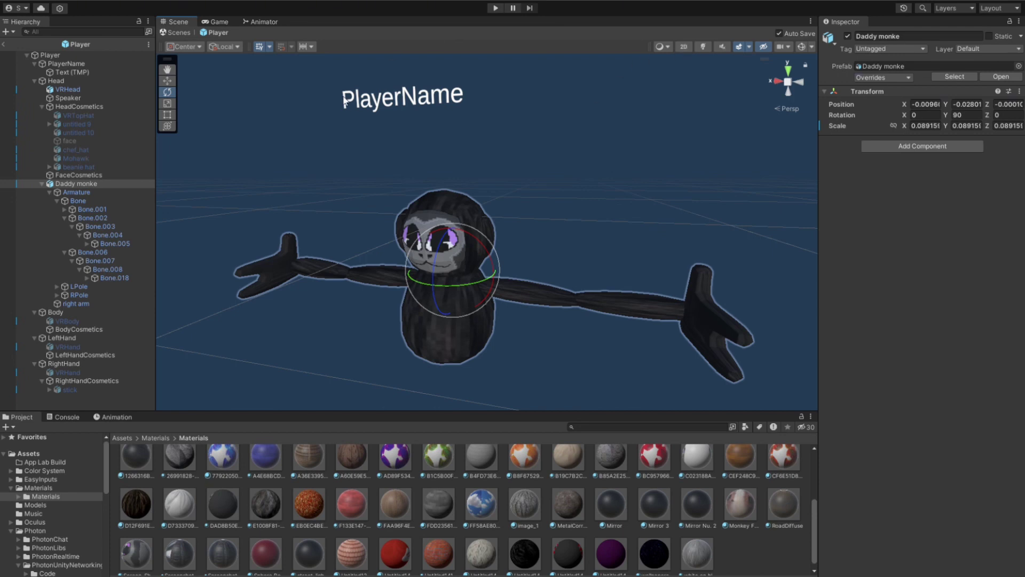
# Step: Leave the Player prefab and return to the main scene
pyautogui.click(88, 192)
pyautogui.click(91, 184)
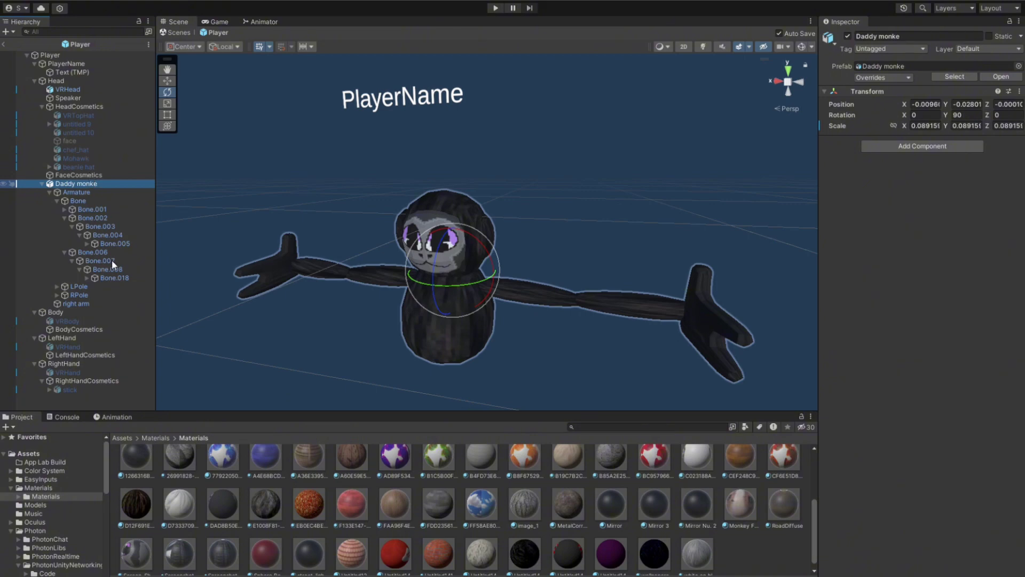
pyautogui.press('Delete')
pyautogui.click(174, 32)
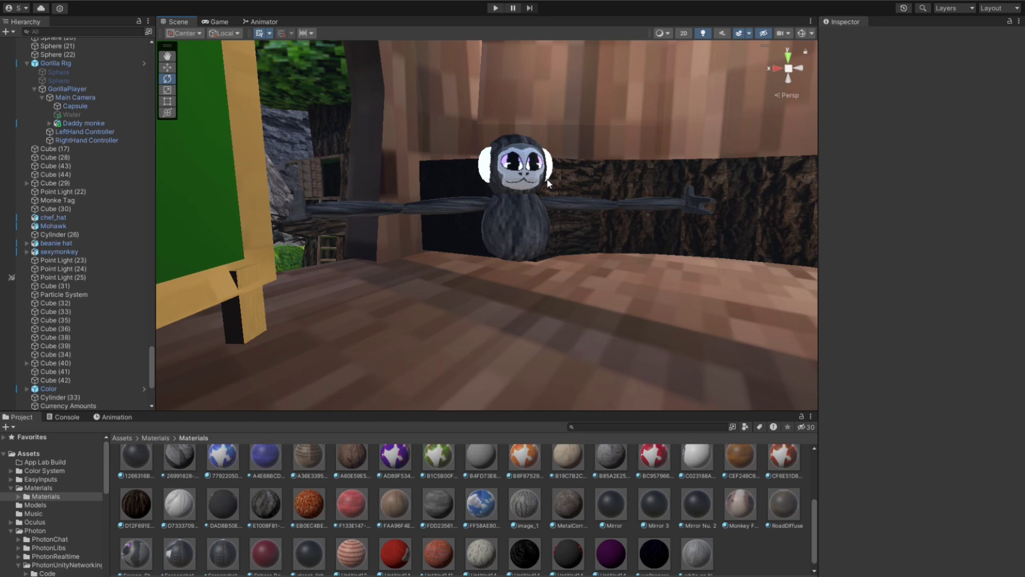
# Step: Select the Daddy monke model in the scene and locate it under the Gorilla Rig's Main Camera in the hierarchy
pyautogui.click(544, 200)
pyautogui.click(543, 200)
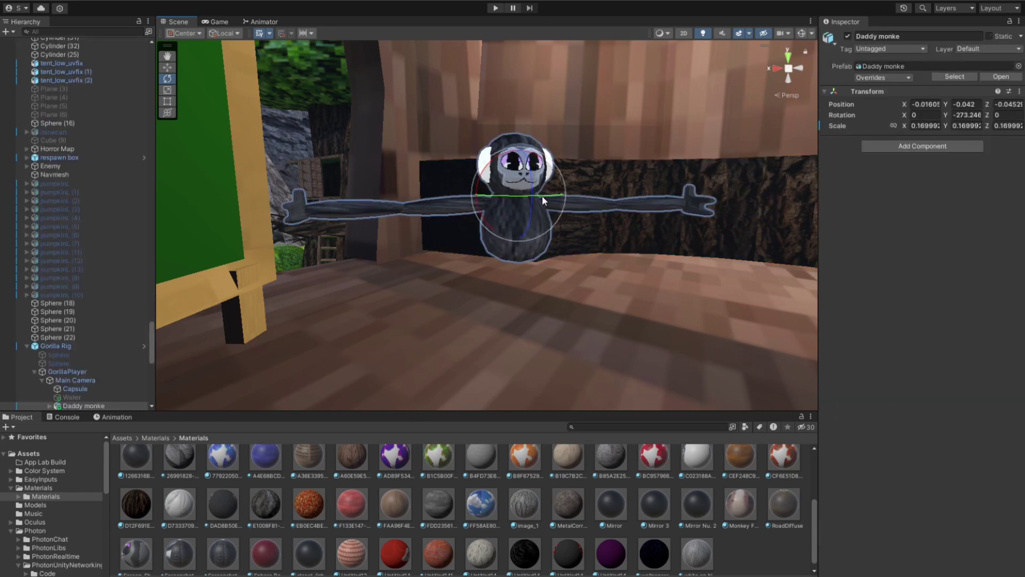
pyautogui.scroll(-2, 101, 379)
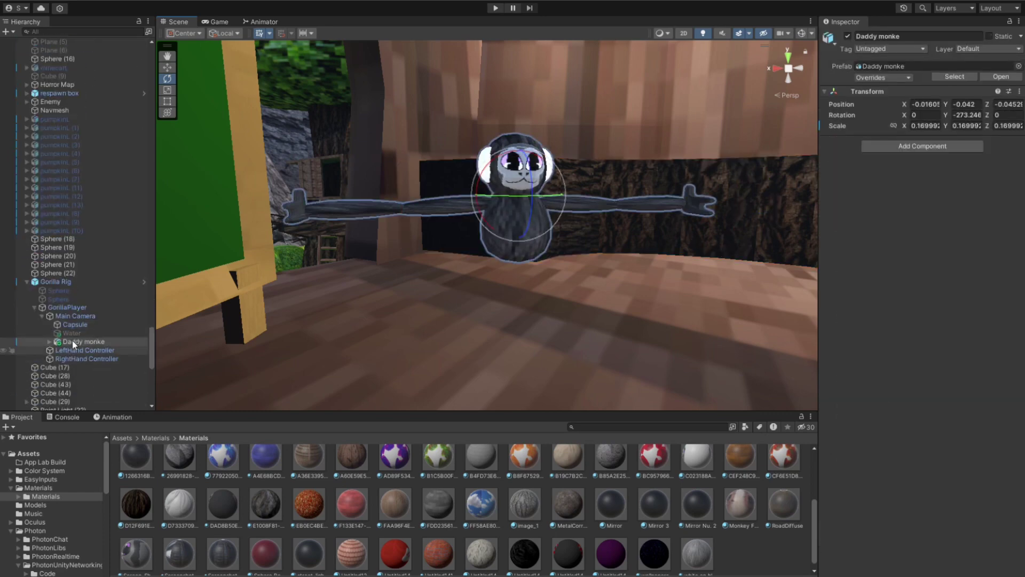